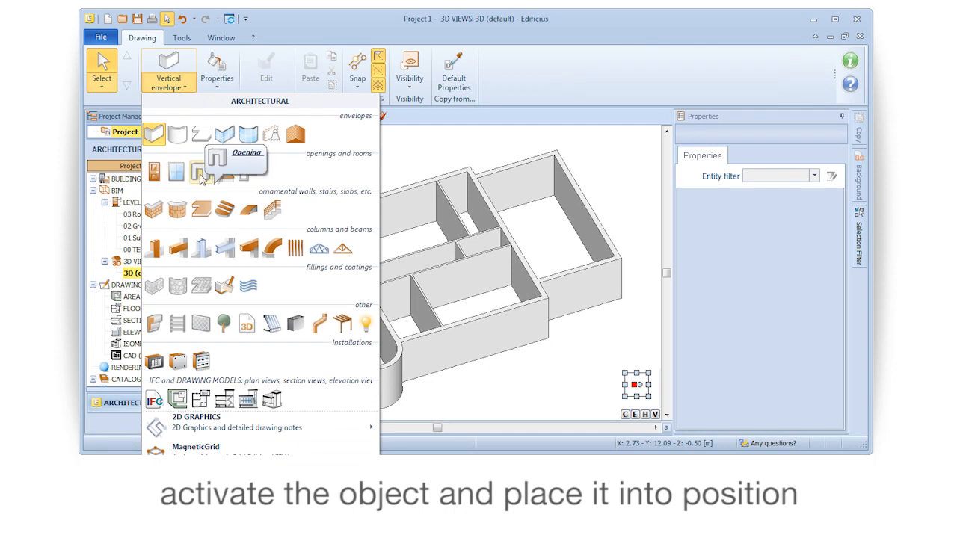
Place a rectangular opening 0.80 m wide and 1.20 m high at floor level in the room's far partition wall
{"action": "right_click_drag", "start_coordinate": [440, 287], "coordinate": [366, 288]}
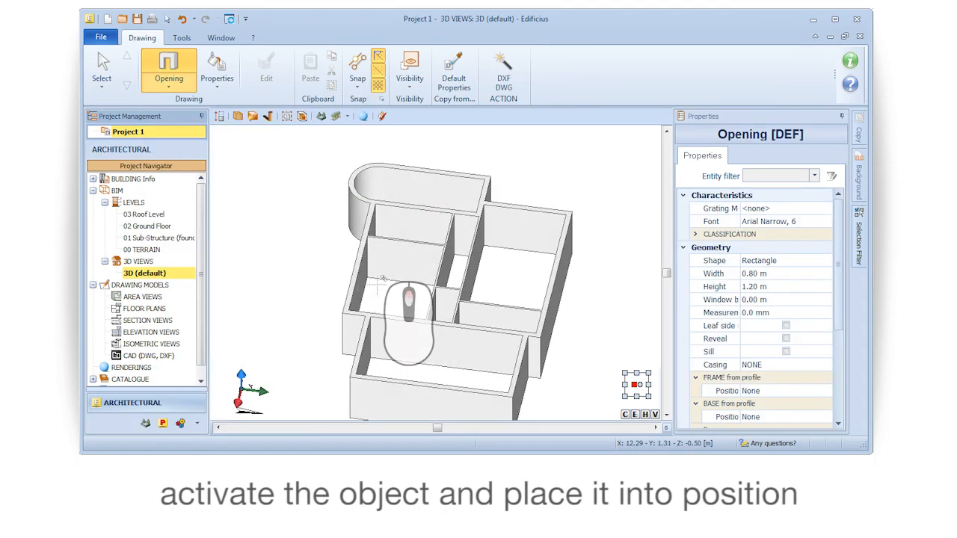
{"action": "scroll", "coordinate": [383, 278], "scroll_direction": "up", "scroll_amount": 2}
{"action": "scroll", "coordinate": [382, 278], "scroll_direction": "up", "scroll_amount": 3}
{"action": "left_click", "coordinate": [432, 233]}
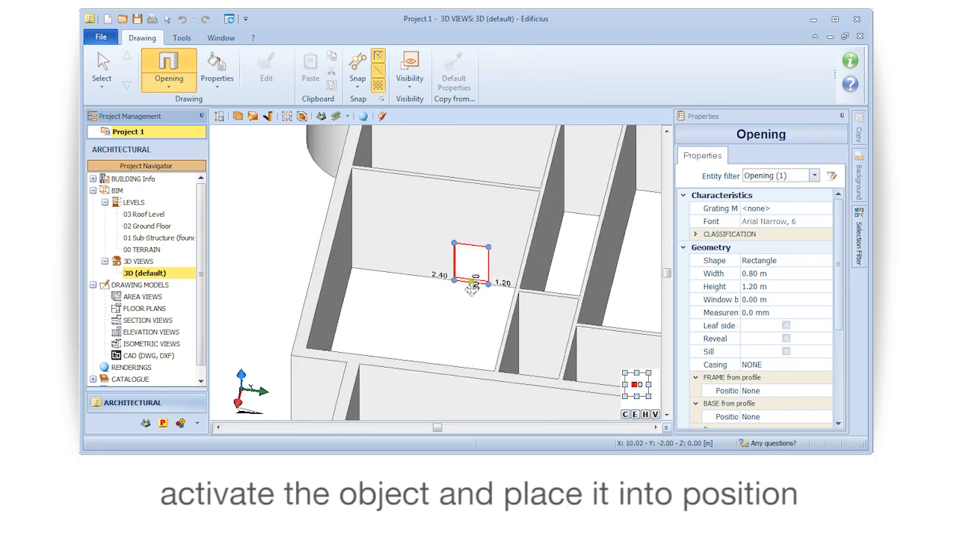
{"action": "left_click", "coordinate": [439, 293]}
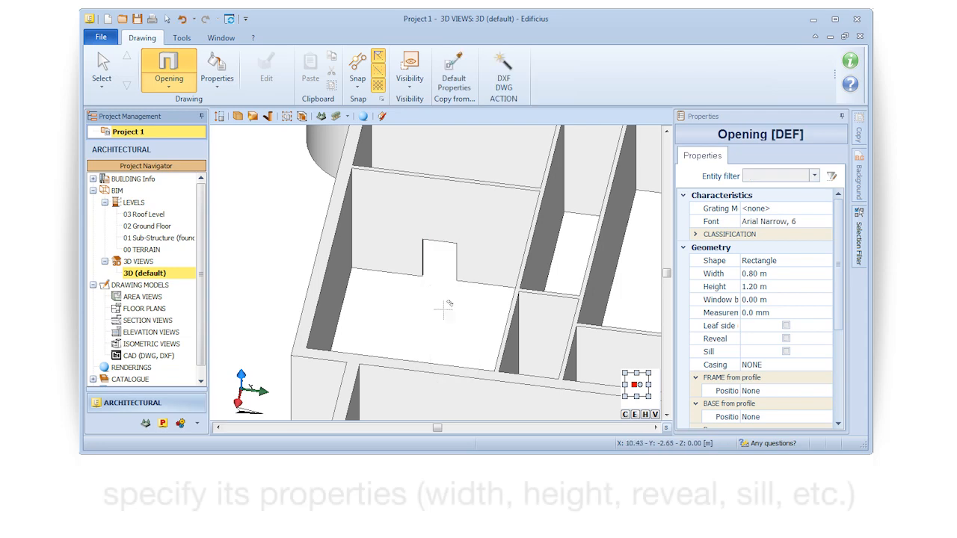
Stretch the placed opening to about 2.17 m wide and 1.37 m high, and set its distance from the side wall to 0.80 m
{"action": "scroll", "coordinate": [437, 329], "scroll_direction": "up", "scroll_amount": 3}
{"action": "middle_click_drag", "start_coordinate": [433, 338], "coordinate": [408, 349]}
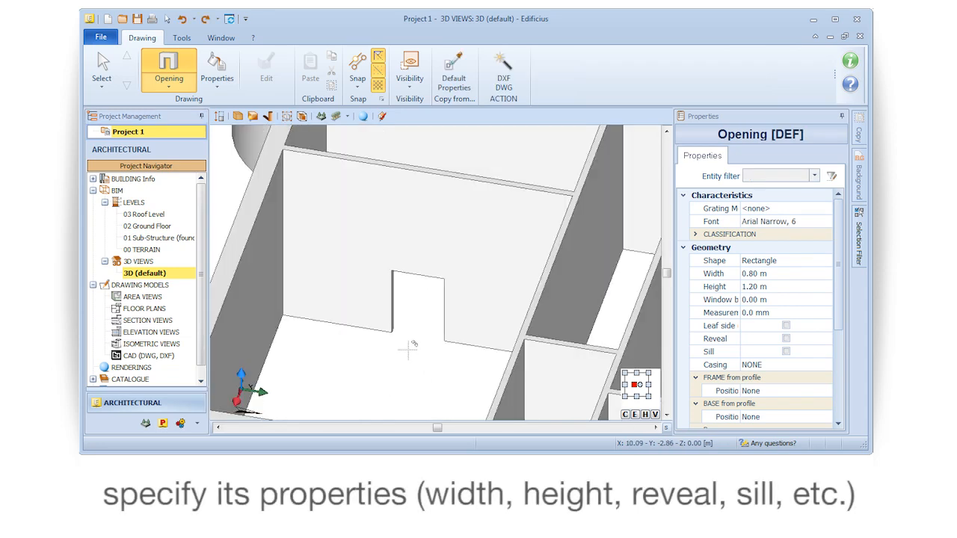
{"action": "left_click", "coordinate": [114, 71]}
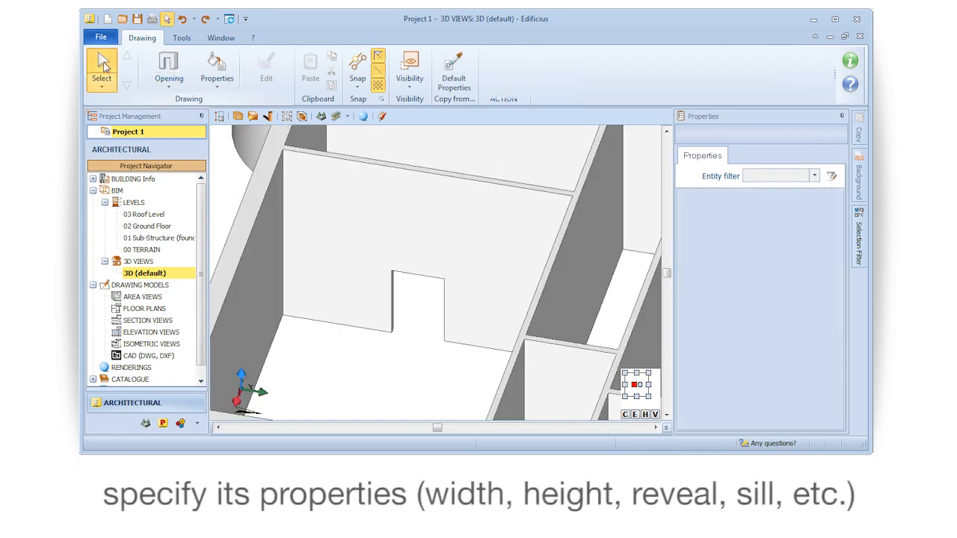
{"action": "left_click", "coordinate": [439, 285]}
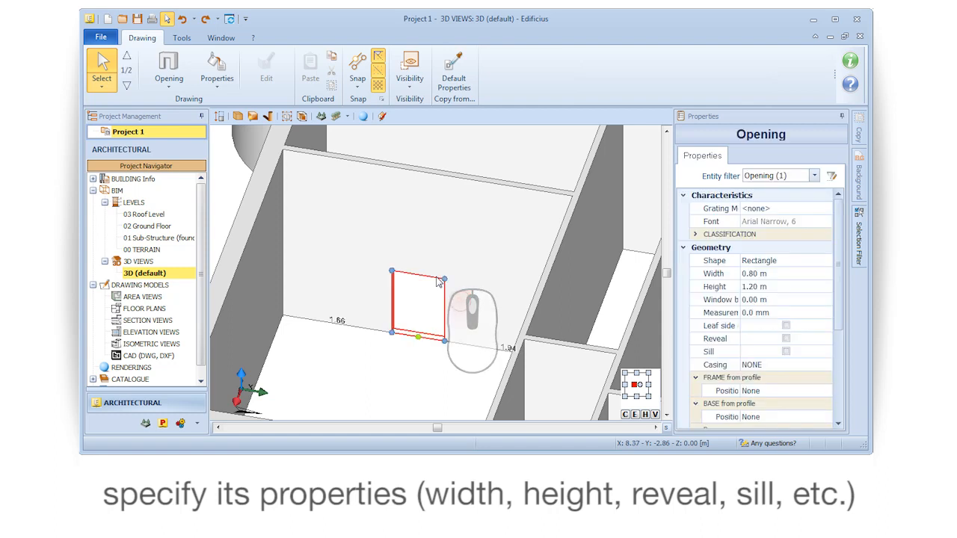
{"action": "left_click_drag", "start_coordinate": [398, 336], "coordinate": [337, 336]}
{"action": "left_click", "coordinate": [327, 336]}
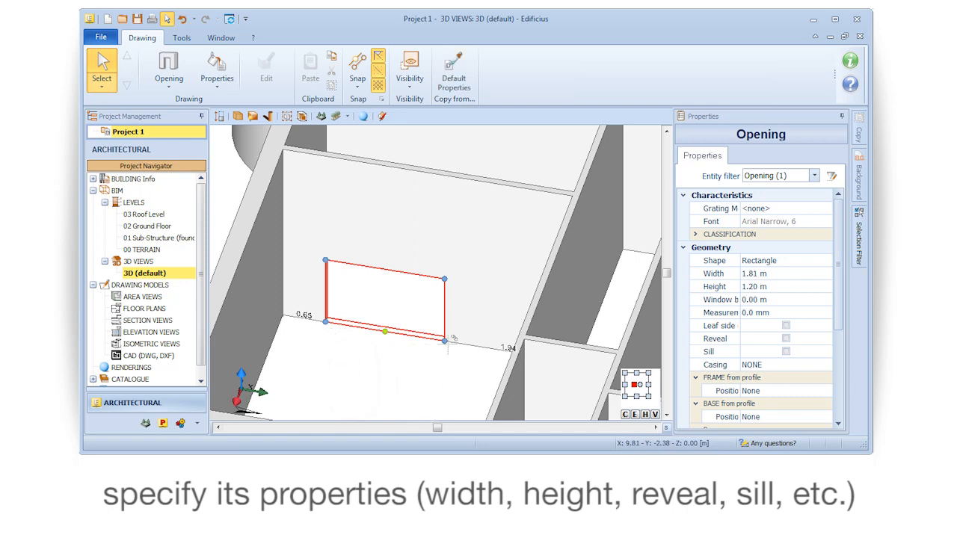
{"action": "left_click_drag", "start_coordinate": [445, 342], "coordinate": [468, 345]}
{"action": "mouse_move", "coordinate": [473, 275]}
{"action": "left_mouse_down"}
{"action": "mouse_move", "coordinate": [468, 197]}
{"action": "mouse_move", "coordinate": [472, 268]}
{"action": "left_mouse_up"}
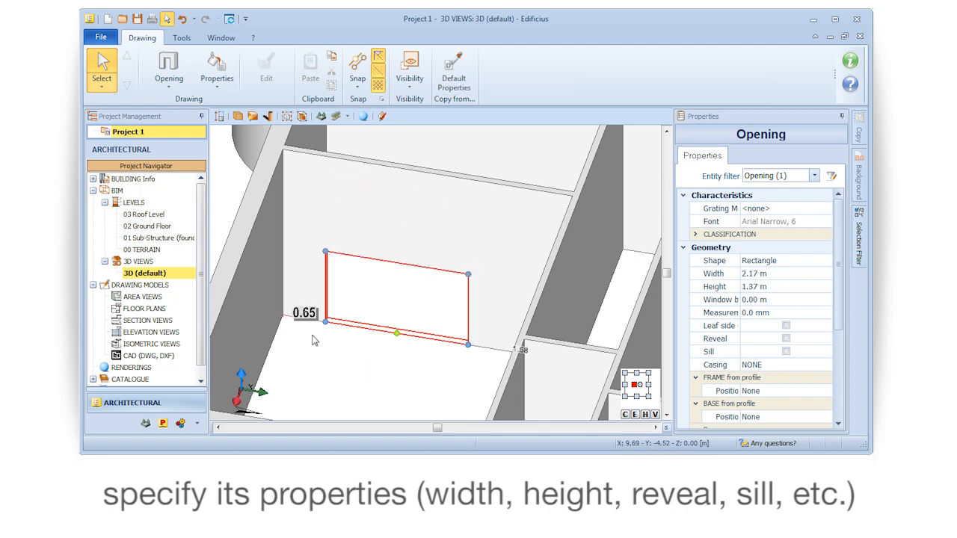
{"action": "key", "text": "Return"}
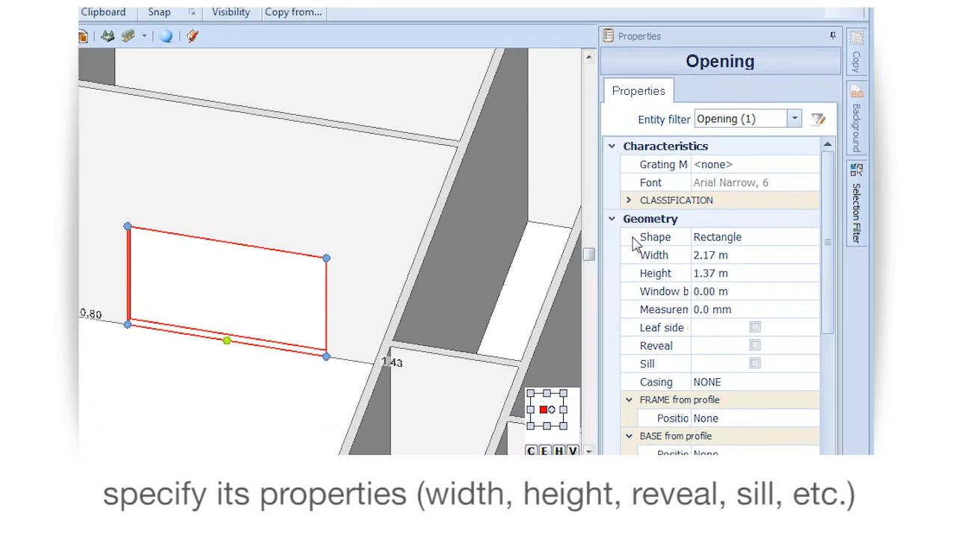
Change the selected opening's shape to Arc + Rectangle
{"action": "left_click", "coordinate": [758, 261]}
{"action": "left_click", "coordinate": [810, 234]}
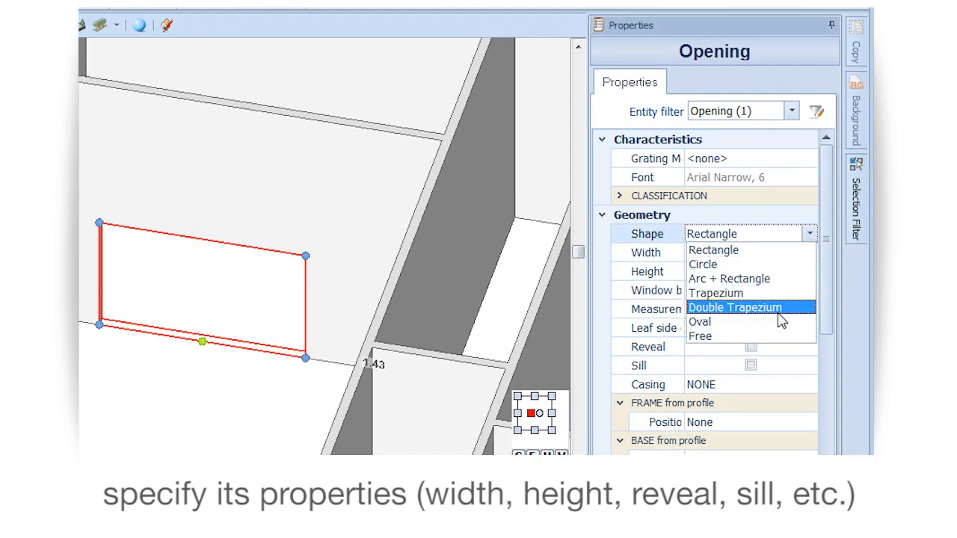
{"action": "left_click", "coordinate": [777, 278]}
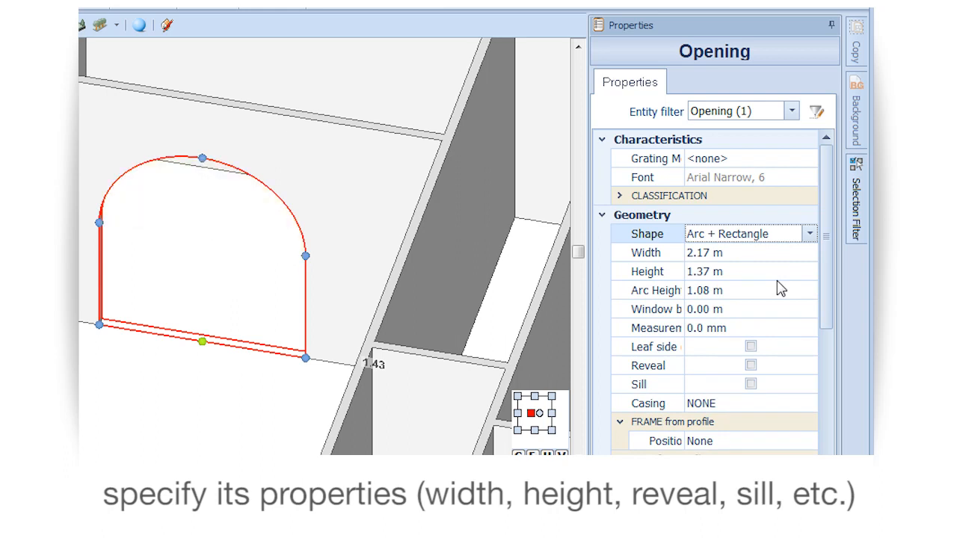
Set the arched opening's width to 2.20 m, its height to 1.40 m and its arc height to 1.20 m
{"action": "left_click", "coordinate": [712, 253]}
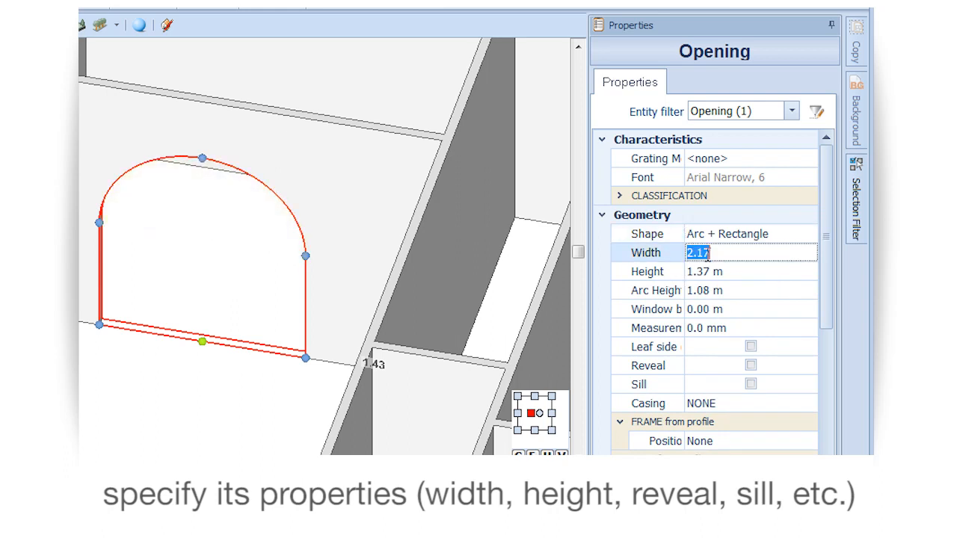
{"action": "type", "text": "2.2"}
{"action": "key", "text": "Return"}
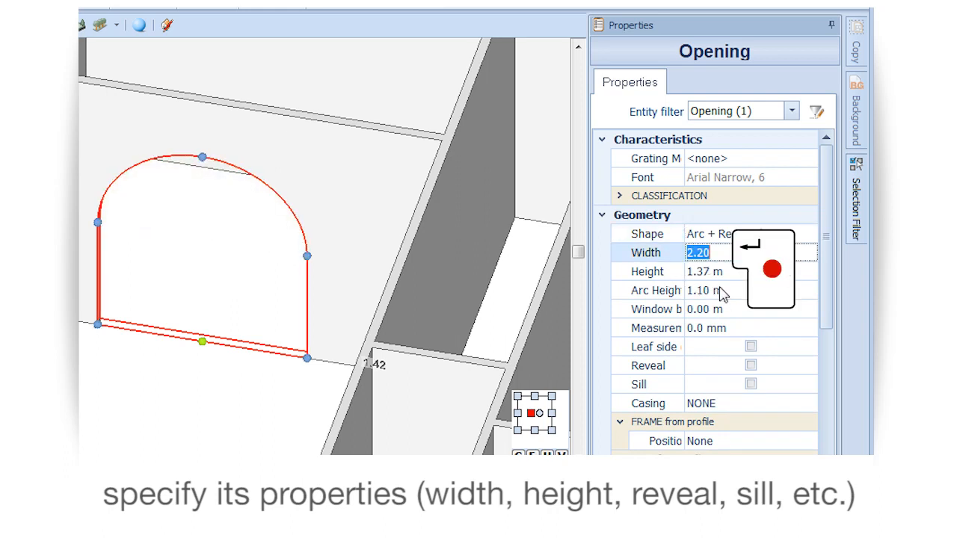
{"action": "left_click", "coordinate": [706, 273]}
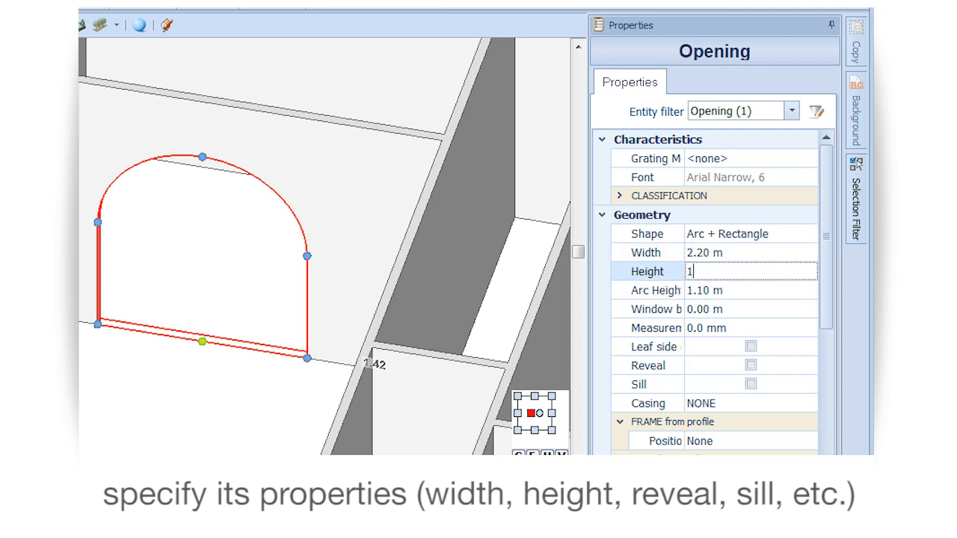
{"action": "type", "text": "1.4"}
{"action": "key", "text": "Return"}
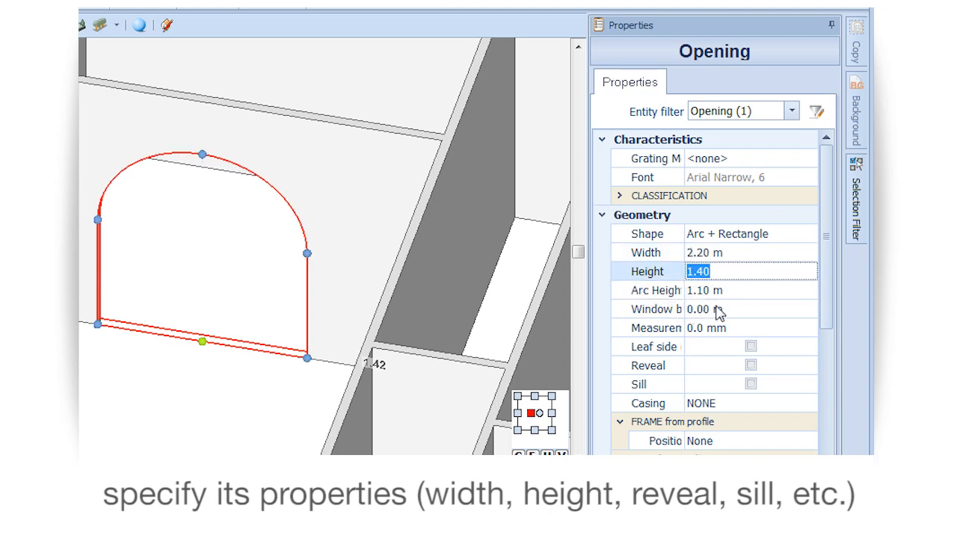
{"action": "left_click", "coordinate": [713, 292]}
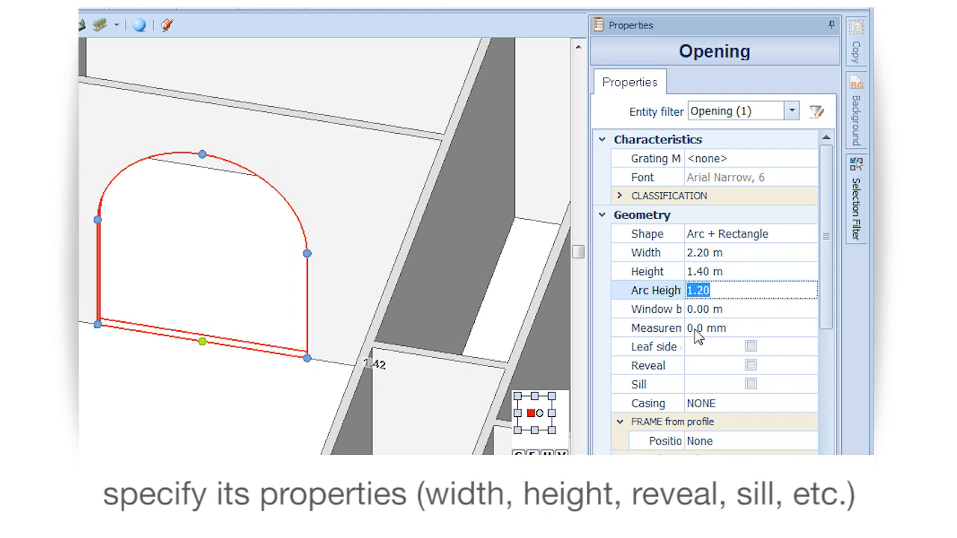
Add a casing to both faces of the arched opening and deselect it
{"action": "left_click_drag", "start_coordinate": [684, 371], "coordinate": [758, 372]}
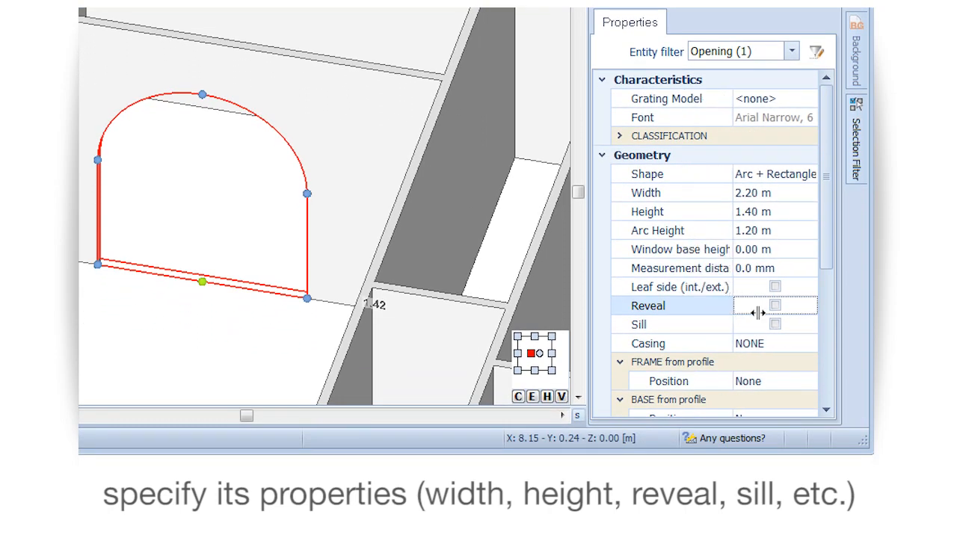
{"action": "left_click_drag", "start_coordinate": [758, 313], "coordinate": [758, 314]}
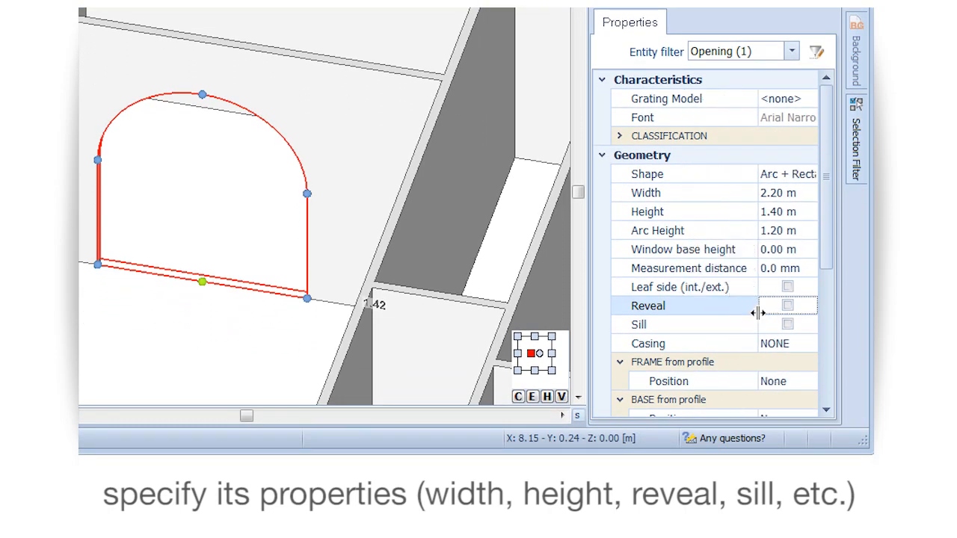
{"action": "left_click", "coordinate": [778, 352]}
{"action": "left_click", "coordinate": [810, 346]}
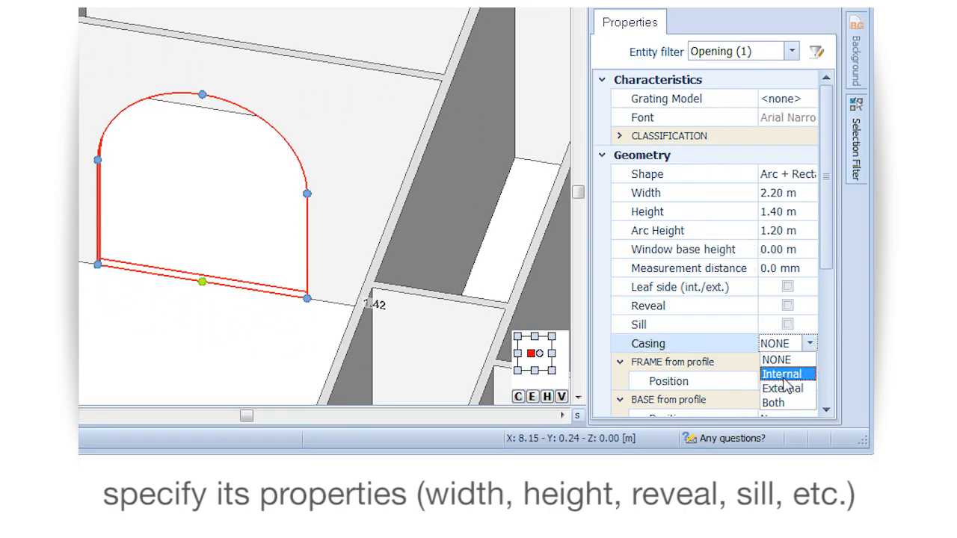
{"action": "left_click", "coordinate": [787, 401]}
{"action": "key", "text": "Escape"}
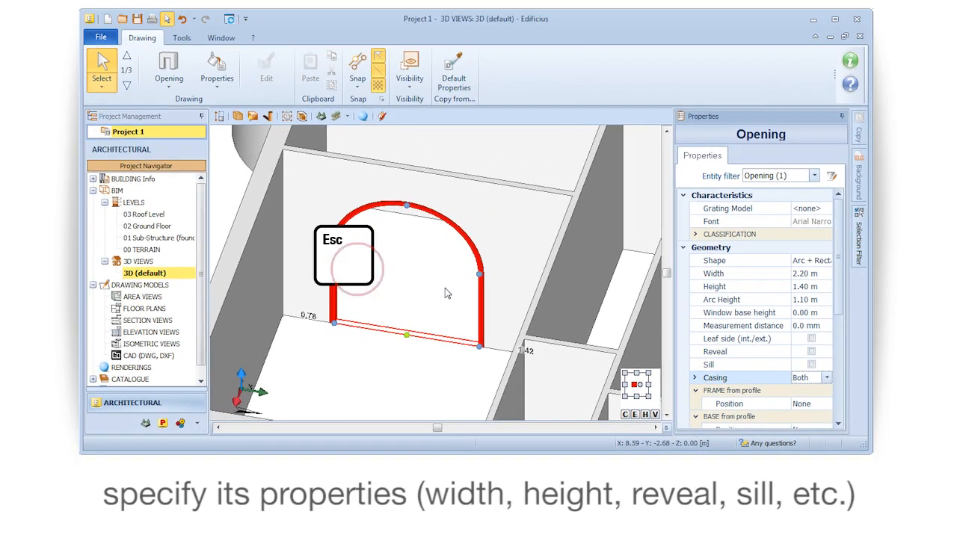
Start a new door and assign it the embossed rectangular model with 1 hinged door leaf and 2 panels from the catalogue
{"action": "scroll", "coordinate": [446, 293], "scroll_direction": "down", "scroll_amount": 5}
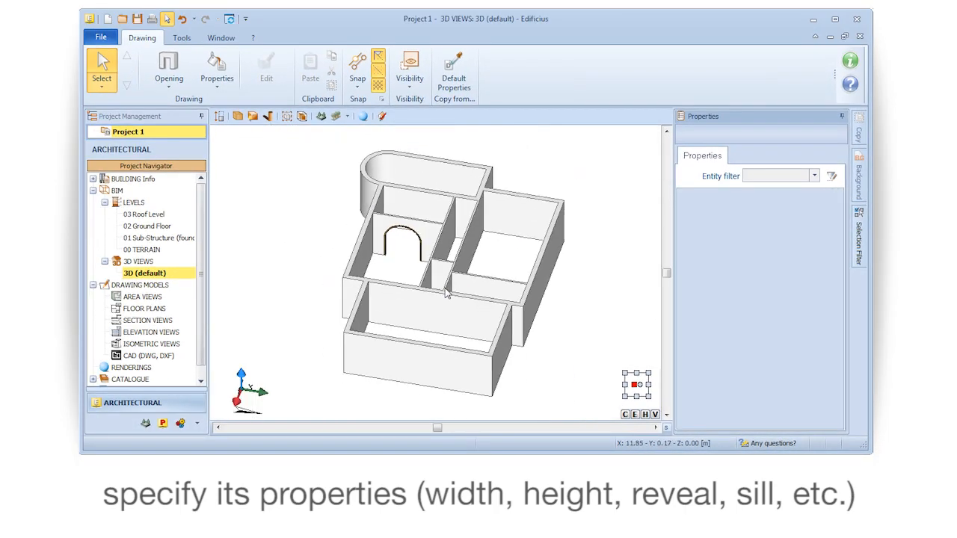
{"action": "mouse_move", "coordinate": [434, 285]}
{"action": "middle_mouse_down"}
{"action": "mouse_move", "coordinate": [451, 274]}
{"action": "mouse_move", "coordinate": [429, 275]}
{"action": "middle_mouse_up"}
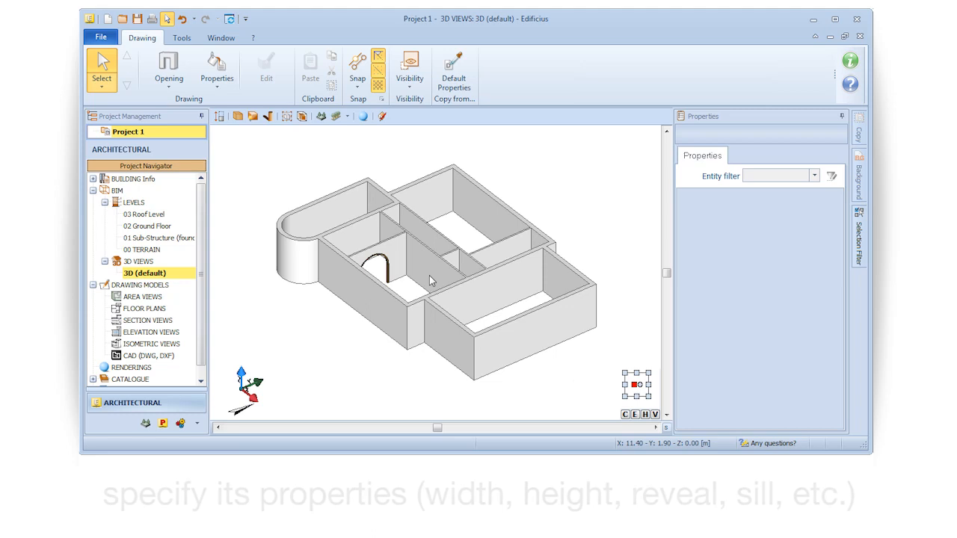
{"action": "left_click", "coordinate": [169, 83]}
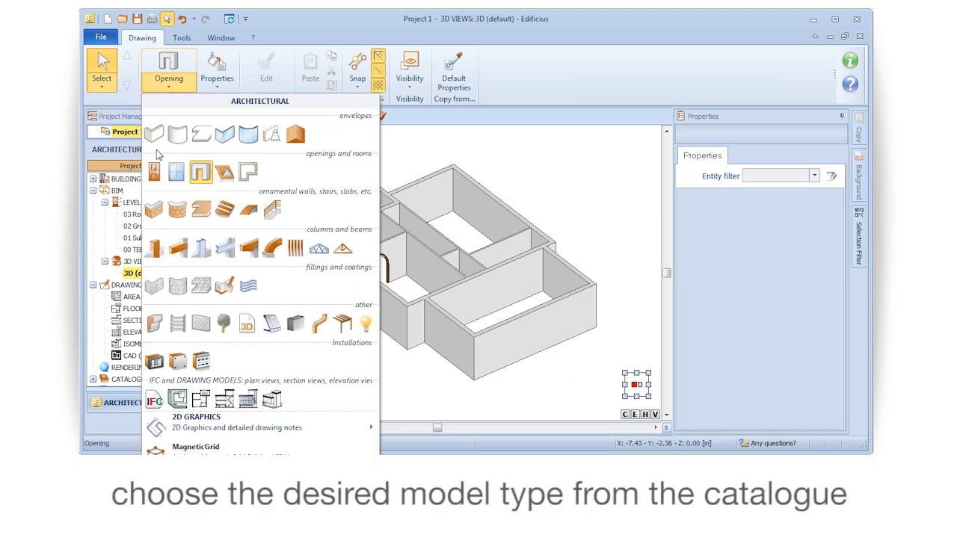
{"action": "left_click", "coordinate": [157, 172]}
{"action": "left_click_drag", "start_coordinate": [789, 222], "coordinate": [768, 223]}
{"action": "left_click", "coordinate": [792, 208]}
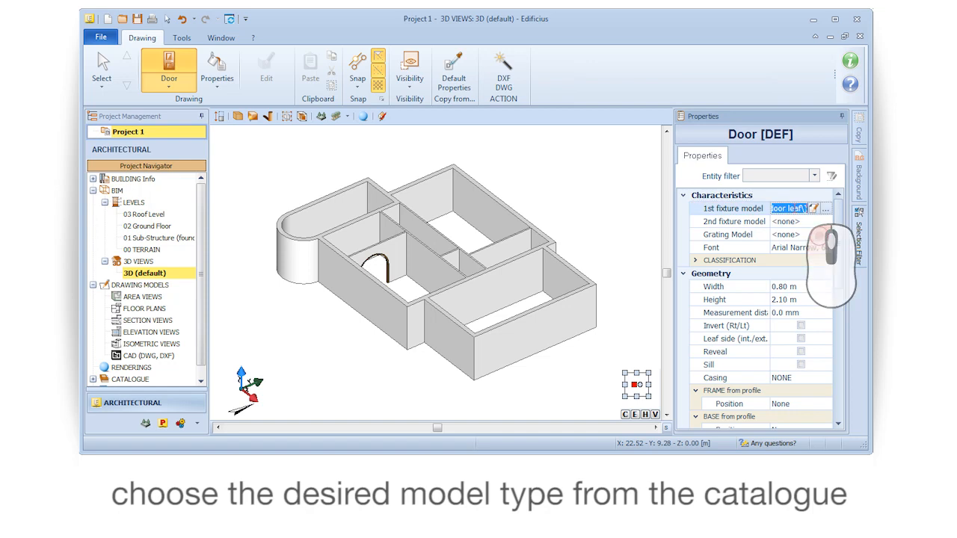
{"action": "left_click", "coordinate": [826, 209]}
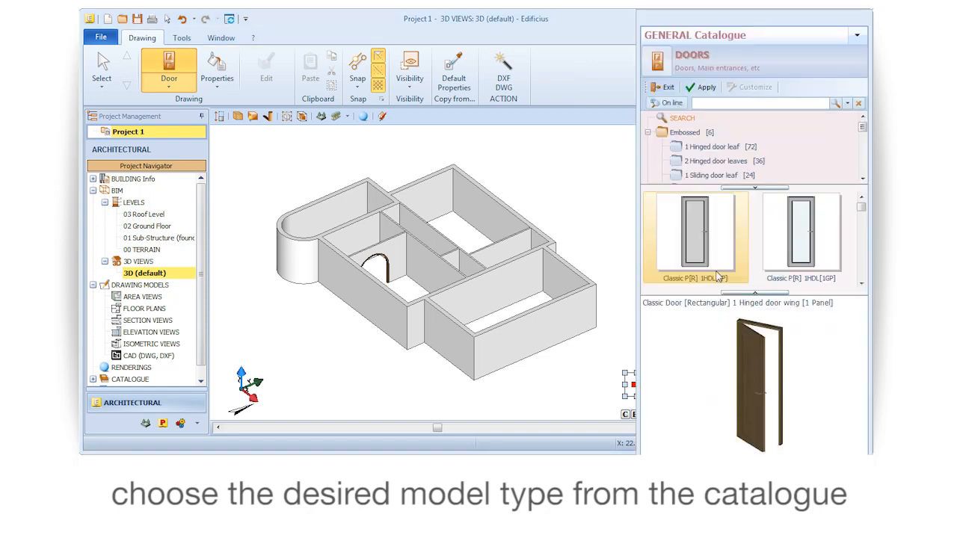
{"action": "left_click", "coordinate": [734, 149]}
{"action": "left_click", "coordinate": [860, 285]}
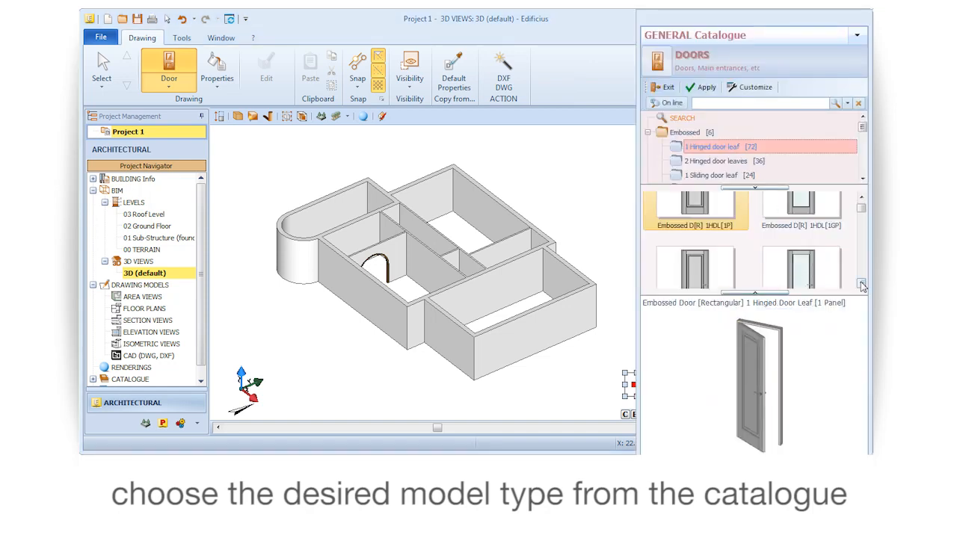
{"action": "left_click", "coordinate": [695, 231]}
{"action": "mouse_move", "coordinate": [722, 355]}
{"action": "right_mouse_down"}
{"action": "mouse_move", "coordinate": [668, 351]}
{"action": "mouse_move", "coordinate": [731, 367]}
{"action": "right_mouse_up"}
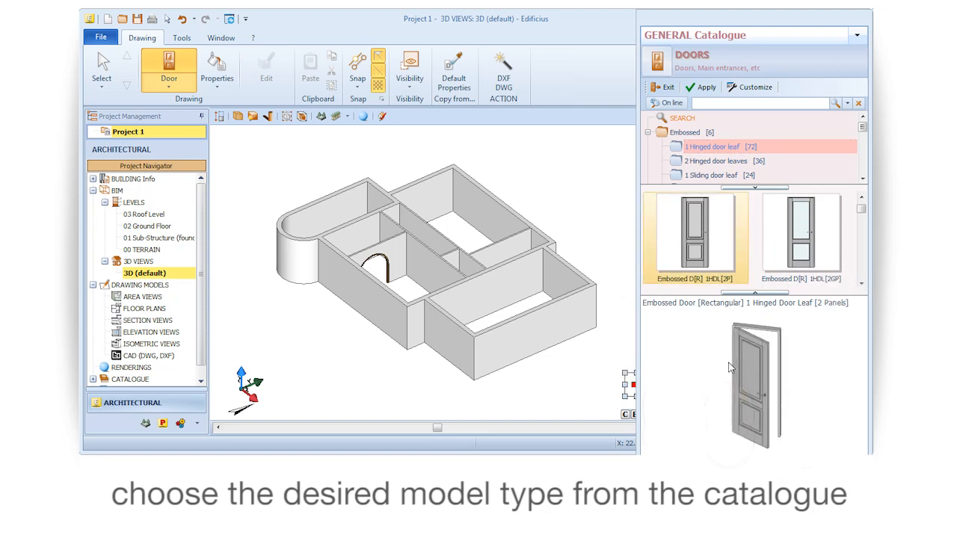
{"action": "left_click", "coordinate": [703, 88]}
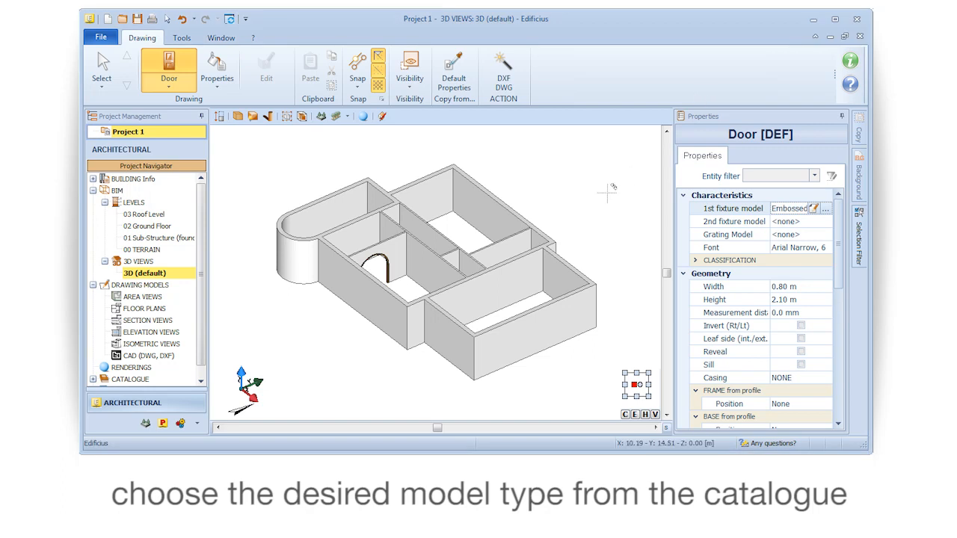
Place the embossed door in the end wall of the narrow room, about 0.38 m from one side wall and 0.62 m from the other
{"action": "right_click_drag", "start_coordinate": [514, 214], "coordinate": [436, 236]}
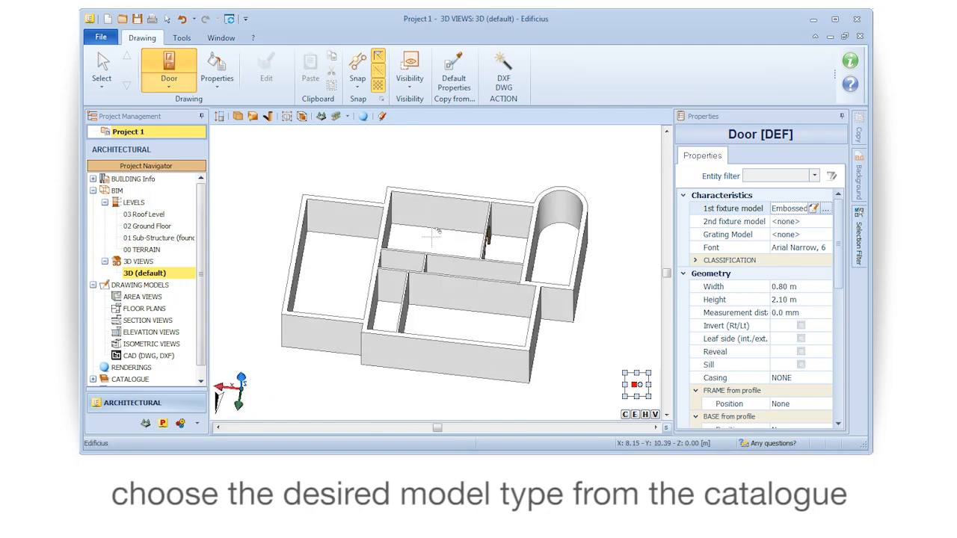
{"action": "scroll", "coordinate": [386, 305], "scroll_direction": "up", "scroll_amount": 5}
{"action": "scroll", "coordinate": [386, 303], "scroll_direction": "up", "scroll_amount": 3}
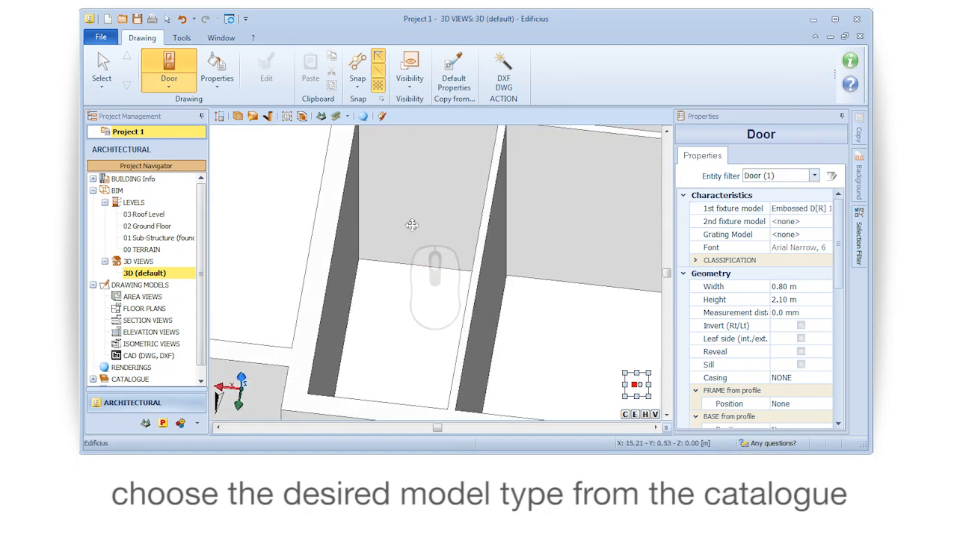
{"action": "left_click", "coordinate": [416, 285]}
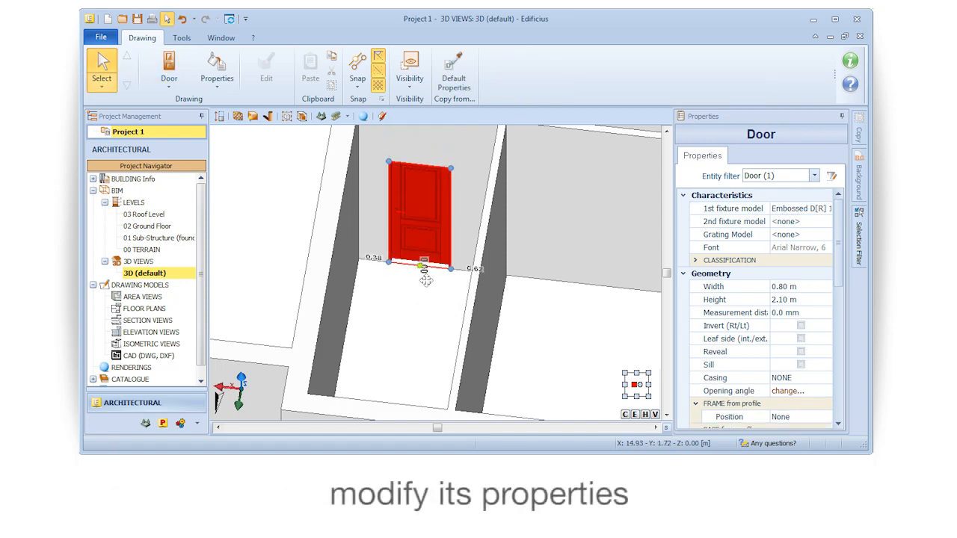
Set the placed door's casing to Both and invert its right/left opening side
{"action": "middle_click_drag", "start_coordinate": [423, 298], "coordinate": [393, 319]}
{"action": "scroll", "coordinate": [390, 309], "scroll_direction": "up", "scroll_amount": 2}
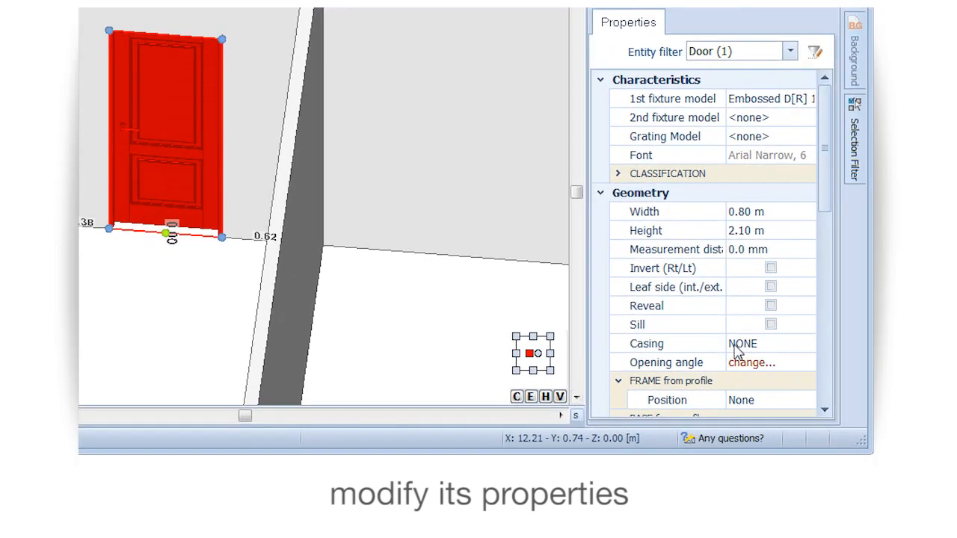
{"action": "left_click", "coordinate": [736, 351]}
{"action": "left_click", "coordinate": [785, 351]}
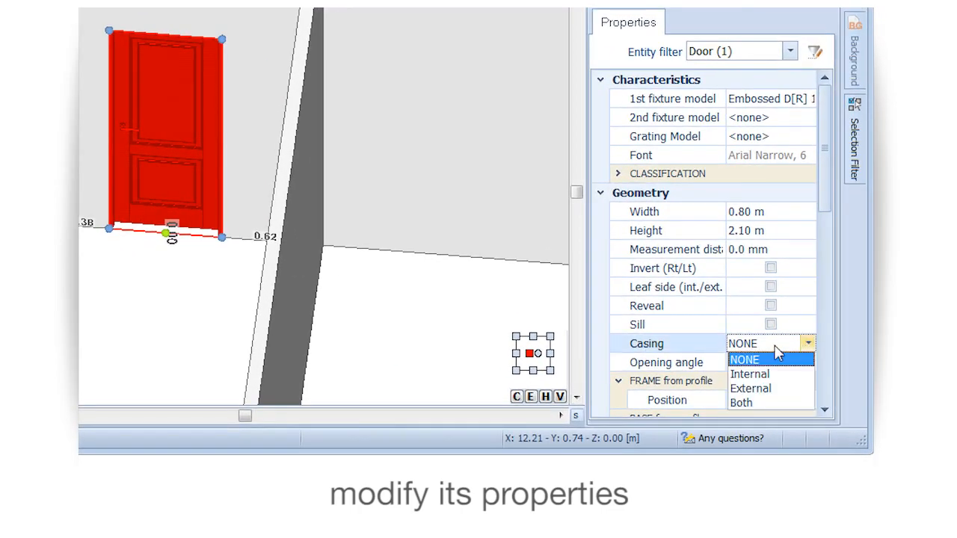
{"action": "left_click", "coordinate": [739, 399]}
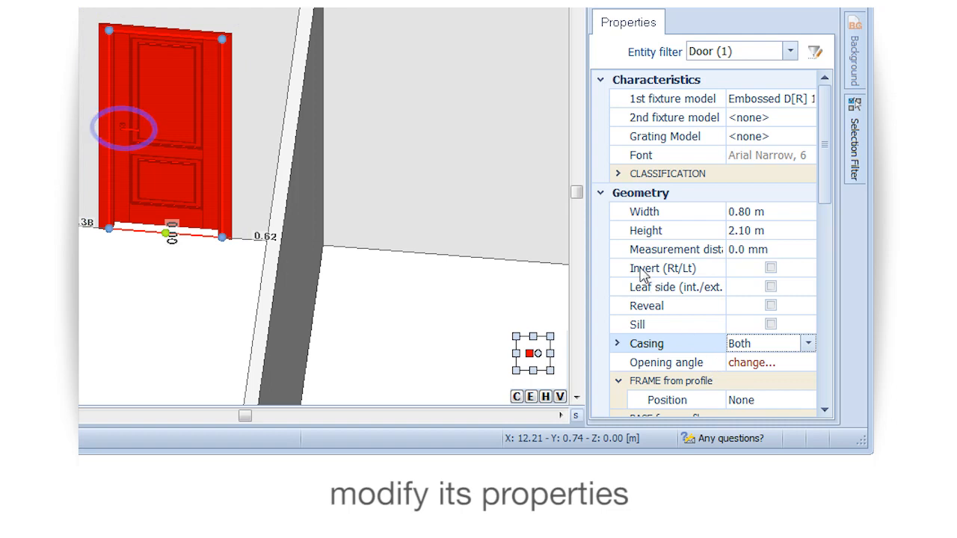
{"action": "left_click", "coordinate": [770, 269]}
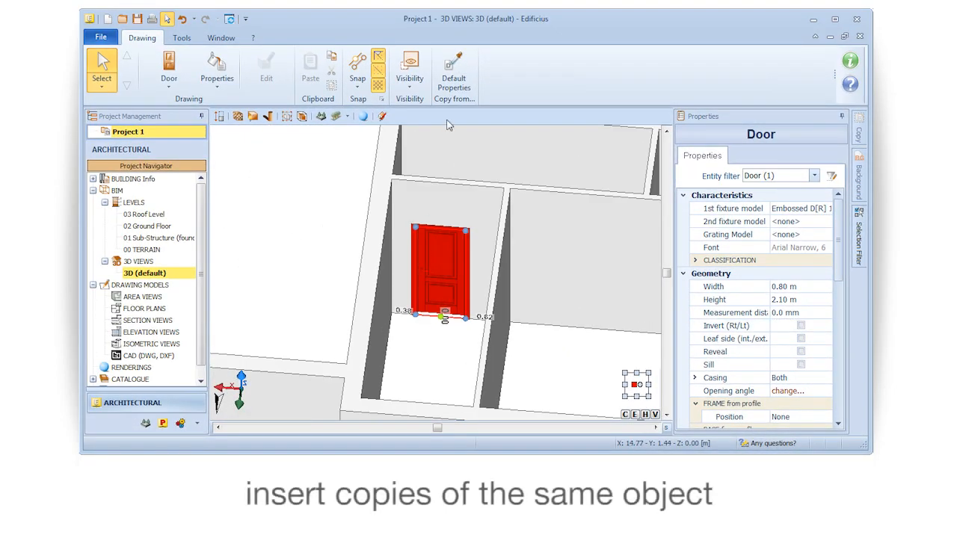
Copy the default properties of the embossed door and insert a matching door in the adjacent room's wall, about 0.49 m from the side wall
{"action": "left_click", "coordinate": [453, 69]}
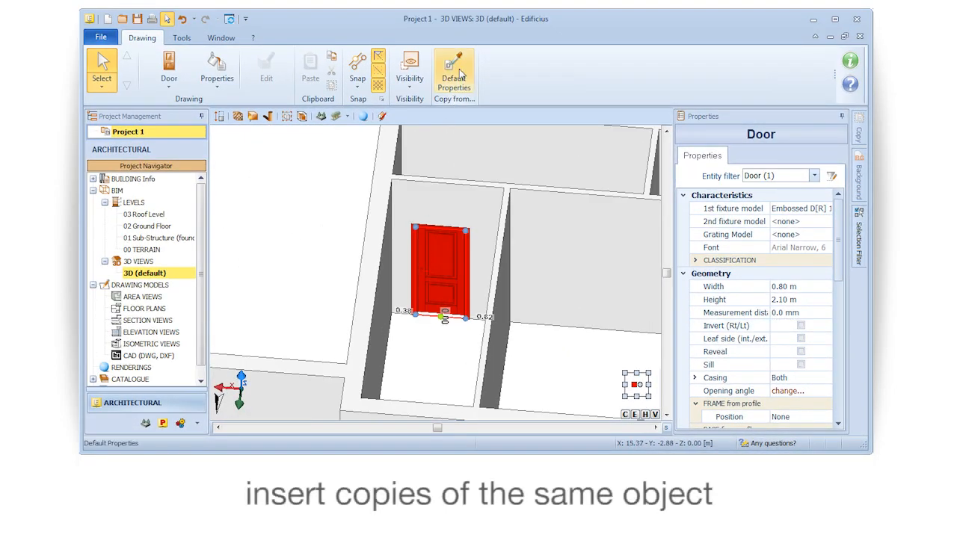
{"action": "left_click", "coordinate": [456, 241]}
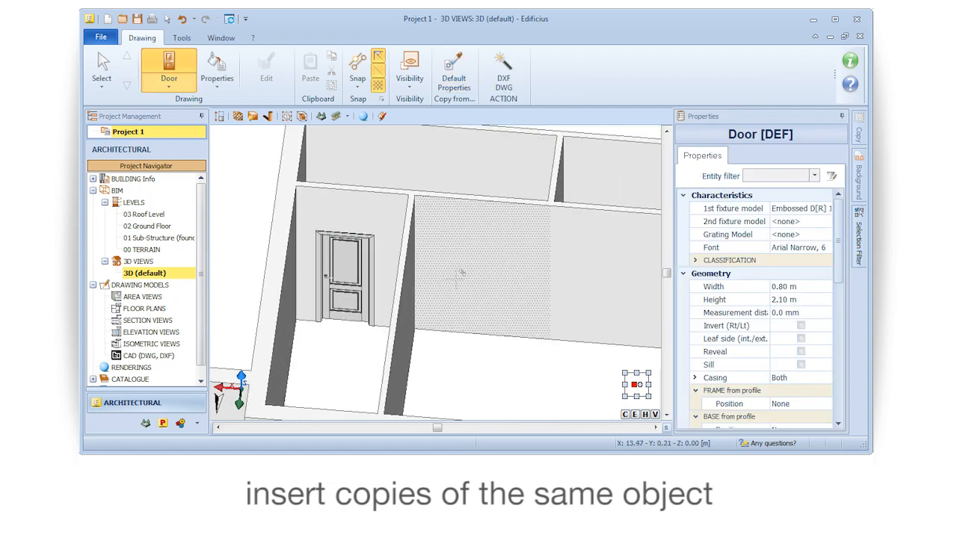
{"action": "left_click", "coordinate": [474, 332]}
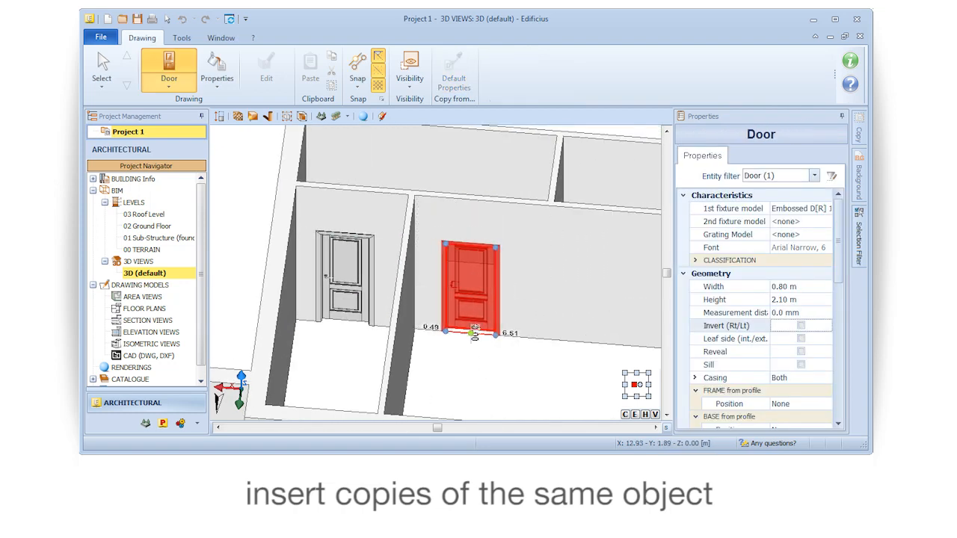
{"action": "left_click", "coordinate": [474, 333]}
{"action": "scroll", "coordinate": [481, 360], "scroll_direction": "up", "scroll_amount": 2}
{"action": "middle_click_drag", "start_coordinate": [482, 360], "coordinate": [519, 380]}
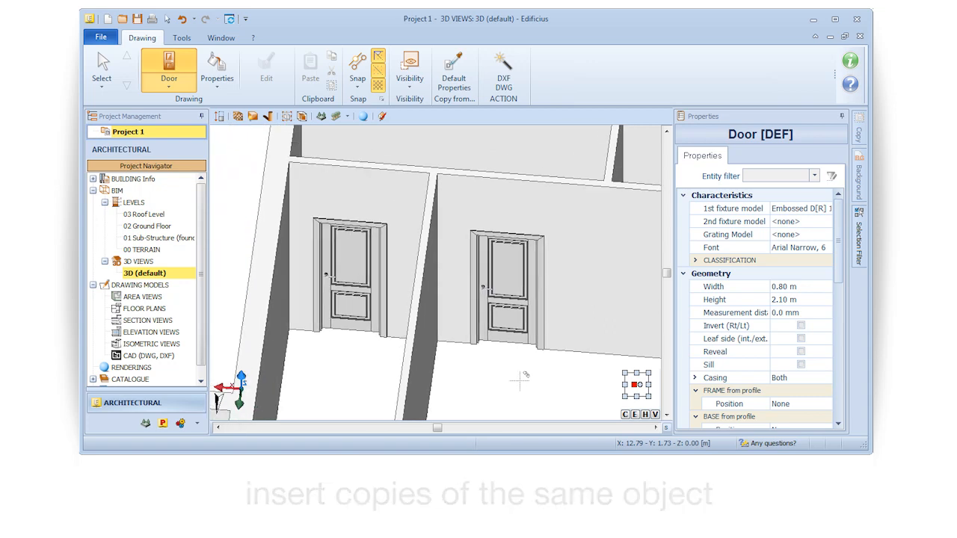
{"action": "key", "text": "Escape"}
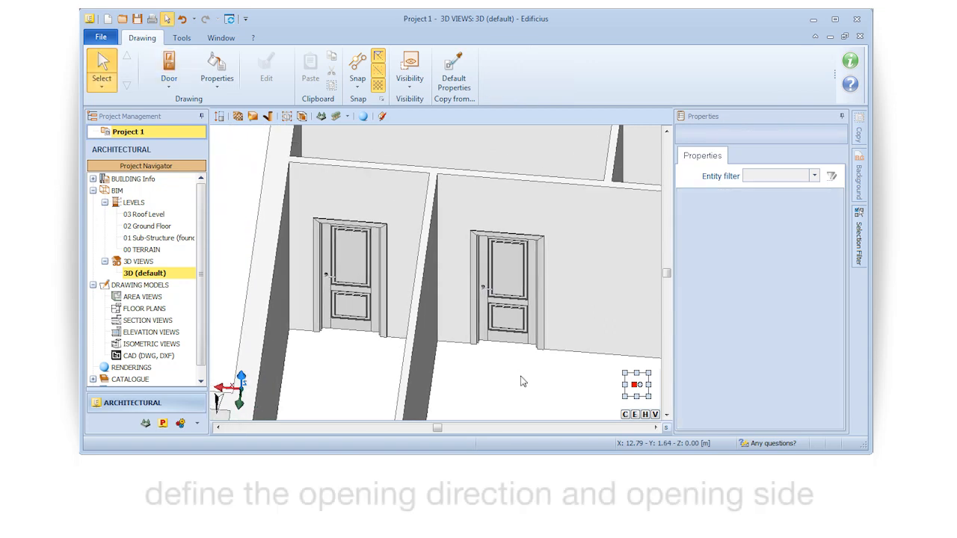
Open the Ground Floor plan and position a copy of the door in the short partition between the two corridor rooms, 0.30 m from each end
{"action": "left_click", "coordinate": [145, 227]}
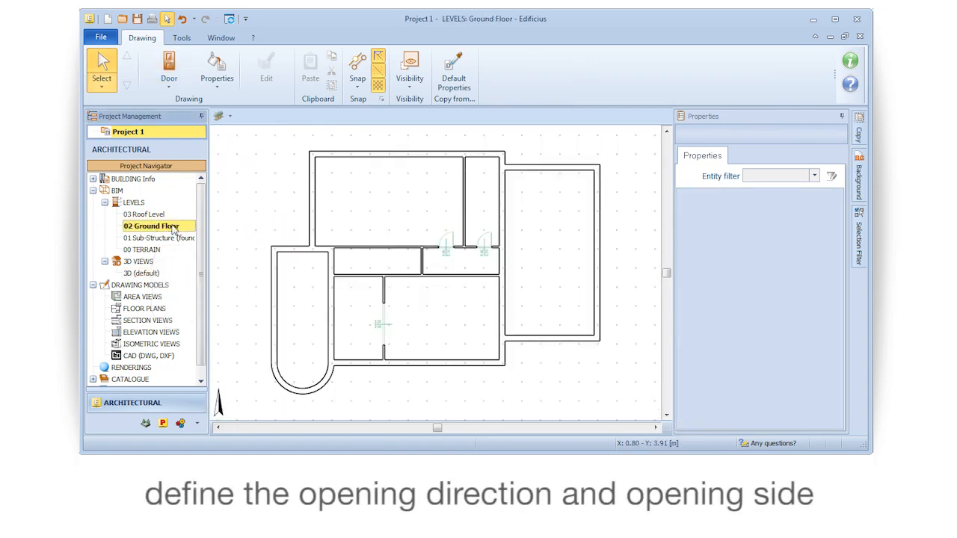
{"action": "left_click", "coordinate": [181, 78]}
{"action": "scroll", "coordinate": [344, 290], "scroll_direction": "up", "scroll_amount": 5}
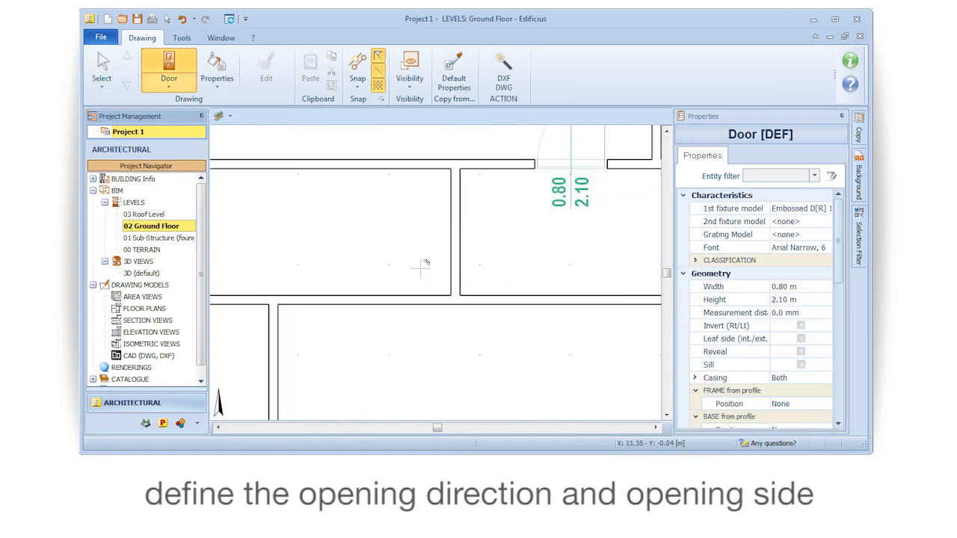
{"action": "left_click", "coordinate": [400, 275]}
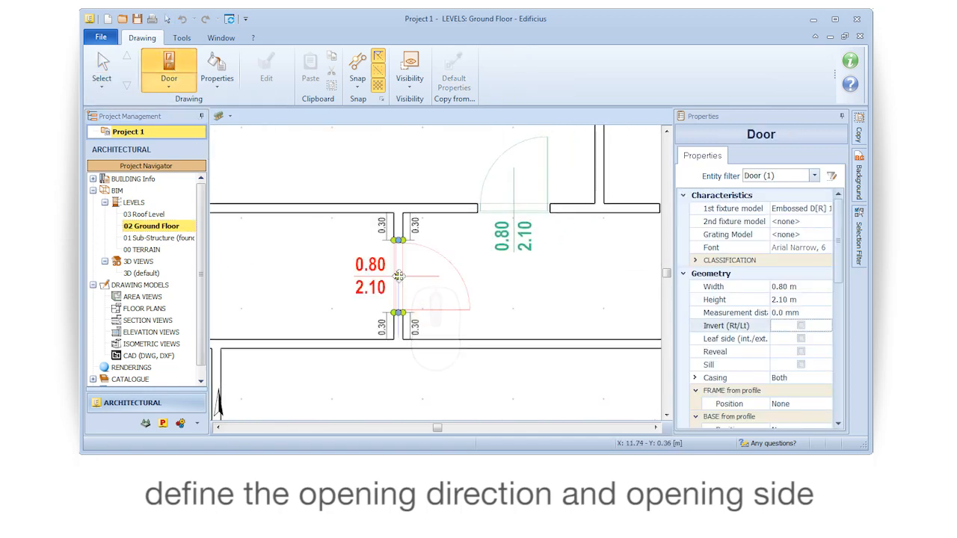
Toggle the new door's leaf side and right/left opening direction, and insert it opening toward the room with the two existing embossed doors
{"action": "key", "text": "F7"}
{"action": "key", "text": "F7"}
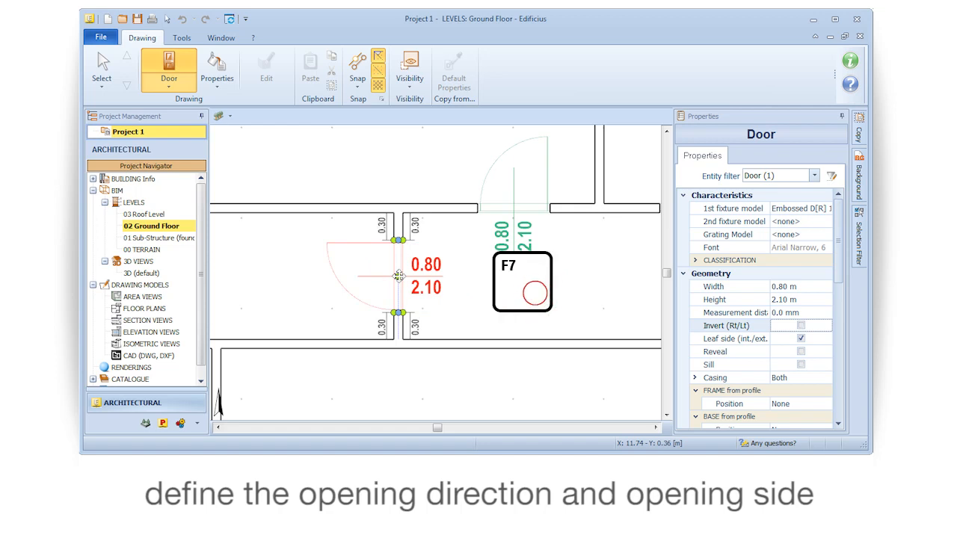
{"action": "key", "text": "F8"}
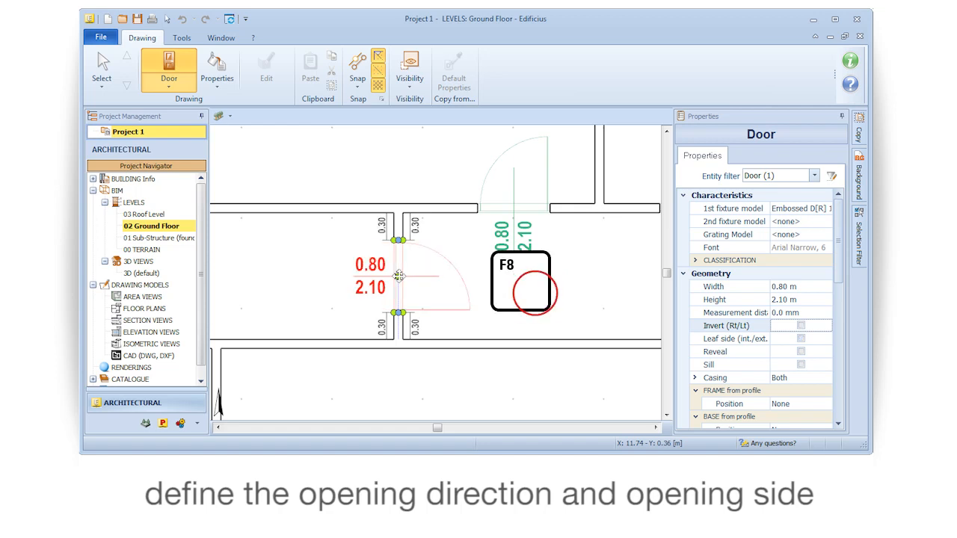
{"action": "key", "text": "F8"}
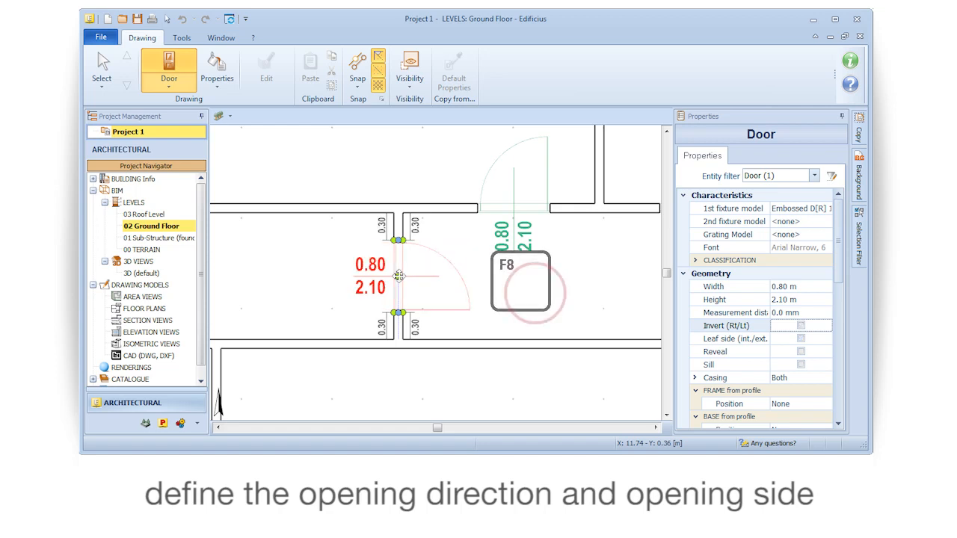
{"action": "left_click", "coordinate": [398, 276]}
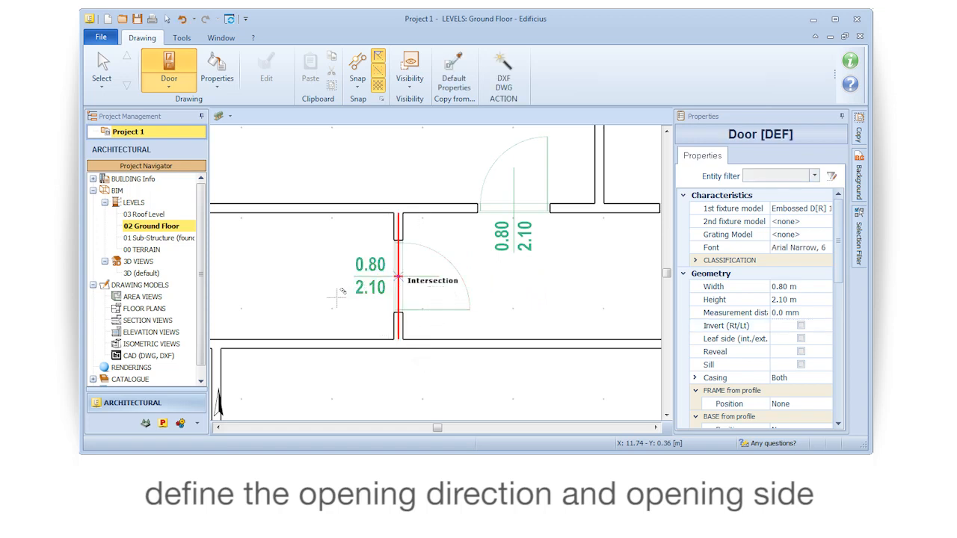
{"action": "scroll", "coordinate": [396, 329], "scroll_direction": "down", "scroll_amount": 5}
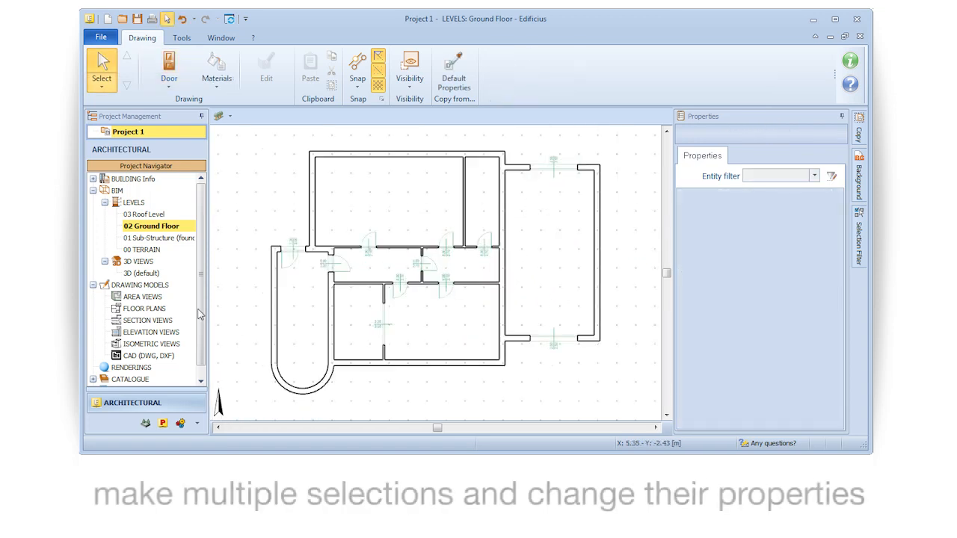
Switch to the default 3D view and select four embossed doors together: two in the corridor's end wall, one facing them, one in the partition
{"action": "left_click", "coordinate": [144, 273]}
{"action": "middle_click_drag", "start_coordinate": [292, 299], "coordinate": [358, 307]}
{"action": "middle_click_drag", "start_coordinate": [358, 249], "coordinate": [412, 326]}
{"action": "scroll", "coordinate": [387, 241], "scroll_direction": "up", "scroll_amount": 8}
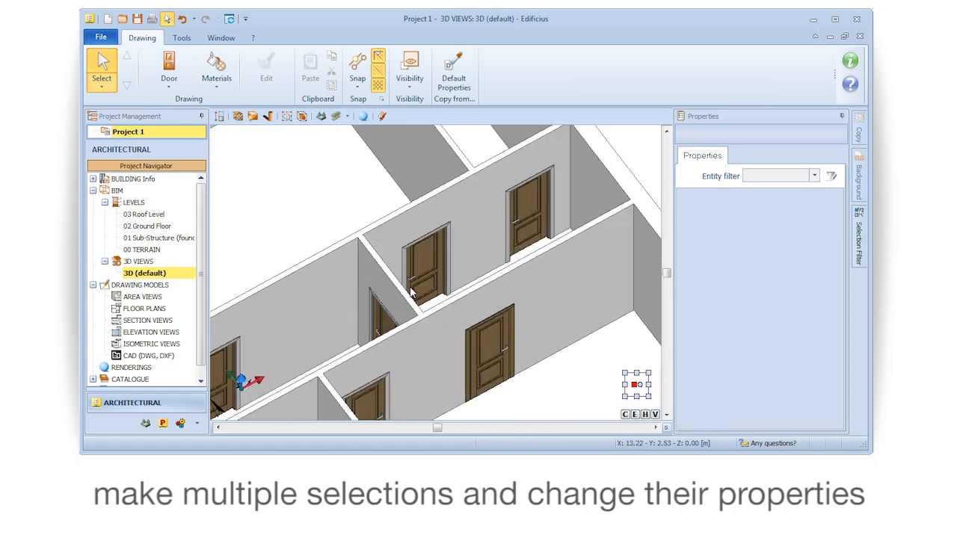
{"action": "scroll", "coordinate": [457, 284], "scroll_direction": "down", "scroll_amount": 2}
{"action": "middle_click_drag", "start_coordinate": [457, 284], "coordinate": [405, 292]}
{"action": "left_click", "coordinate": [492, 229]}
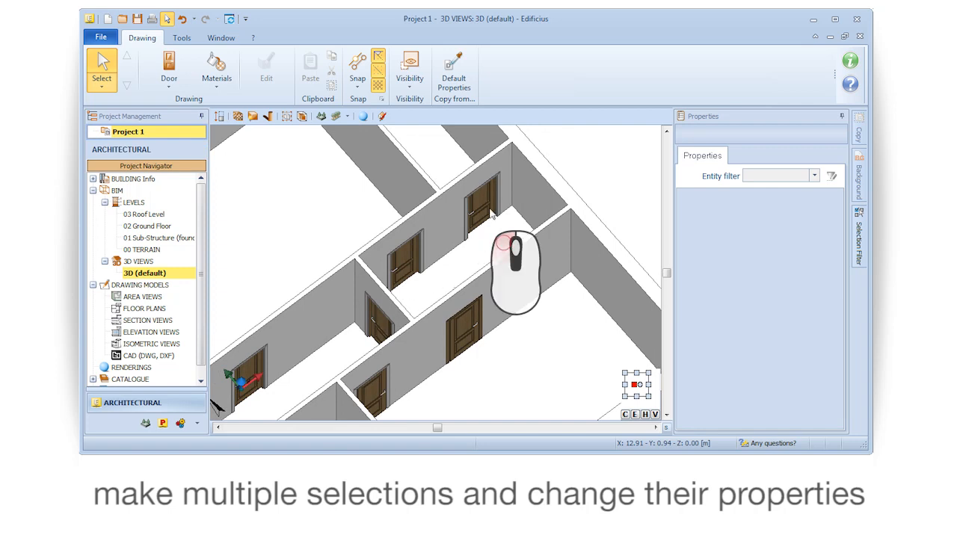
{"action": "left_click", "coordinate": [408, 267], "text": "shift"}
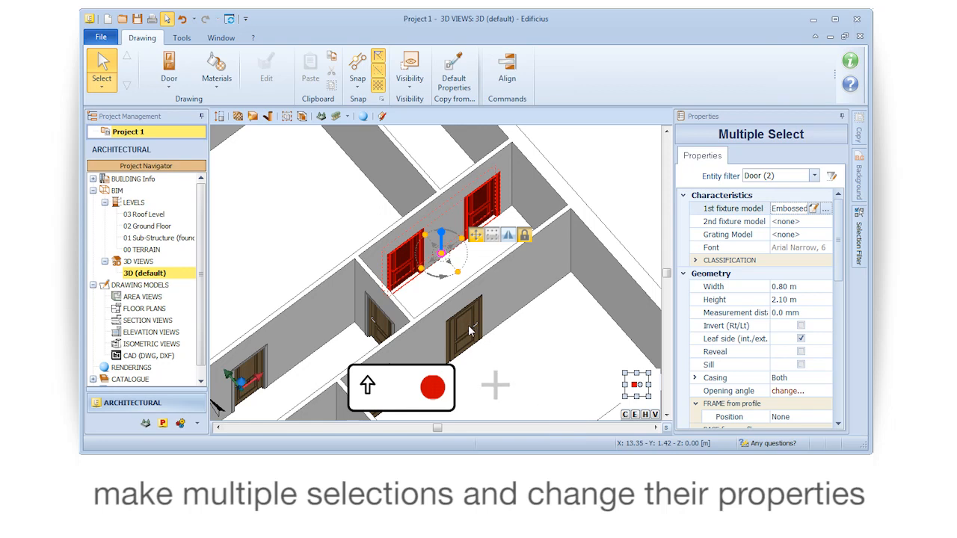
{"action": "left_click", "coordinate": [468, 324], "text": "shift"}
{"action": "left_click", "coordinate": [376, 328], "text": "shift"}
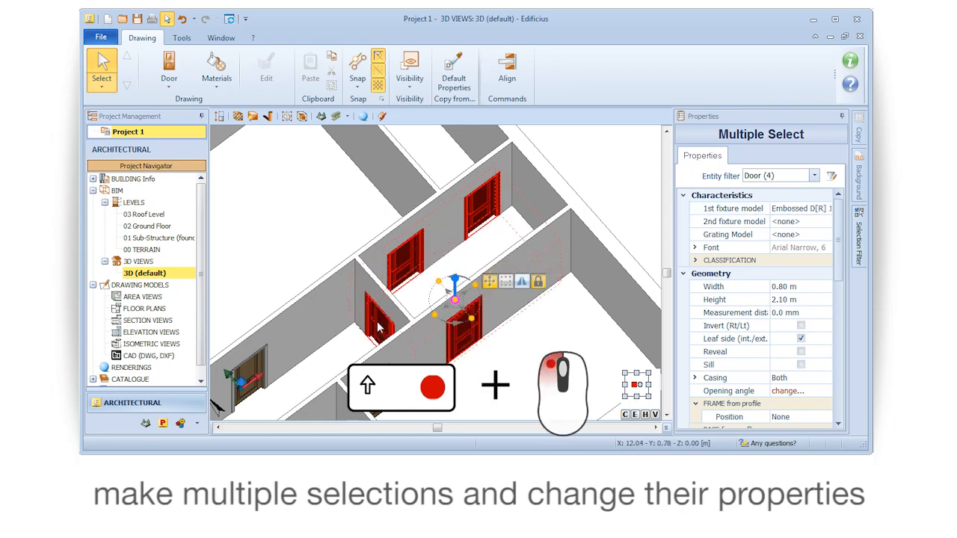
{"action": "middle_click_drag", "start_coordinate": [479, 360], "coordinate": [459, 349]}
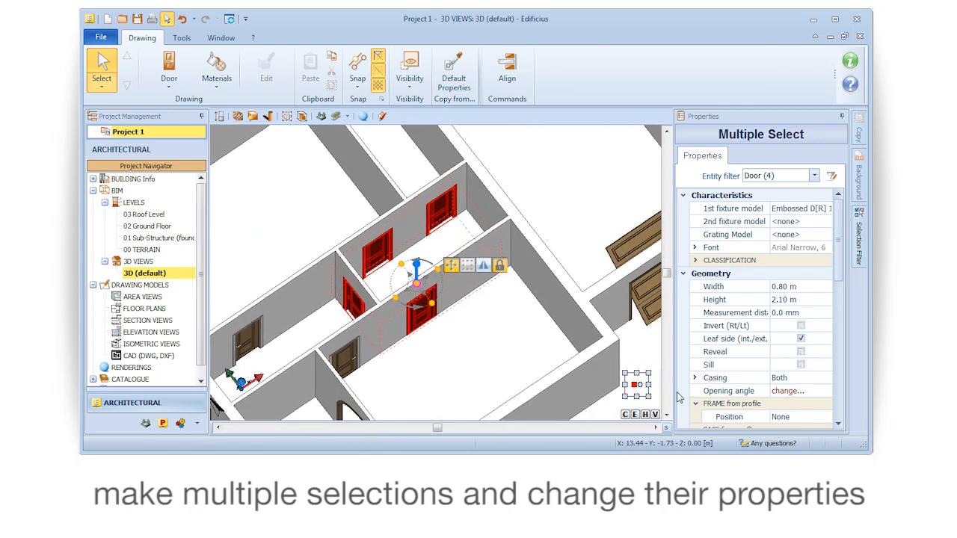
Set the opening angle of the four selected doors' hinged leaf to 35° and deselect them
{"action": "left_click", "coordinate": [803, 394]}
{"action": "left_click", "coordinate": [826, 390]}
{"action": "left_click", "coordinate": [806, 321]}
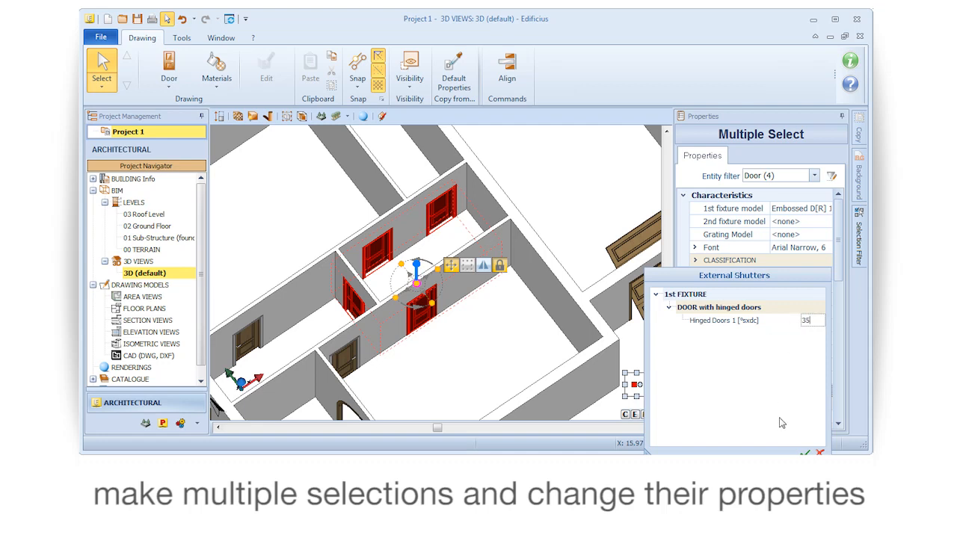
{"action": "type", "text": "35"}
{"action": "key", "text": "Return"}
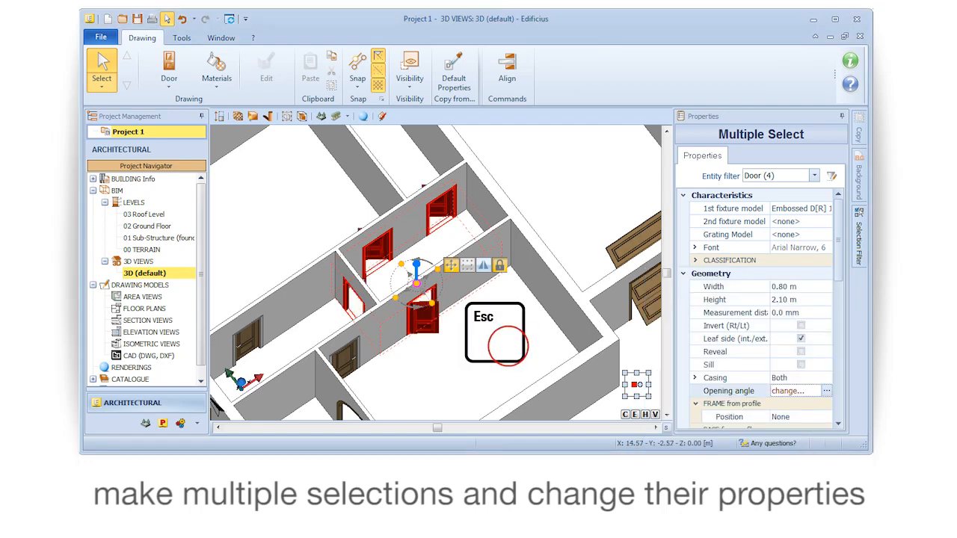
{"action": "key", "text": "Escape"}
Examine the opened doors around the corridor and the building as a whole in 3D
{"action": "scroll", "coordinate": [502, 326], "scroll_direction": "down", "scroll_amount": 2}
{"action": "middle_click_drag", "start_coordinate": [503, 322], "coordinate": [504, 296]}
{"action": "scroll", "coordinate": [357, 363], "scroll_direction": "up", "scroll_amount": 4}
{"action": "scroll", "coordinate": [381, 332], "scroll_direction": "down", "scroll_amount": 6}
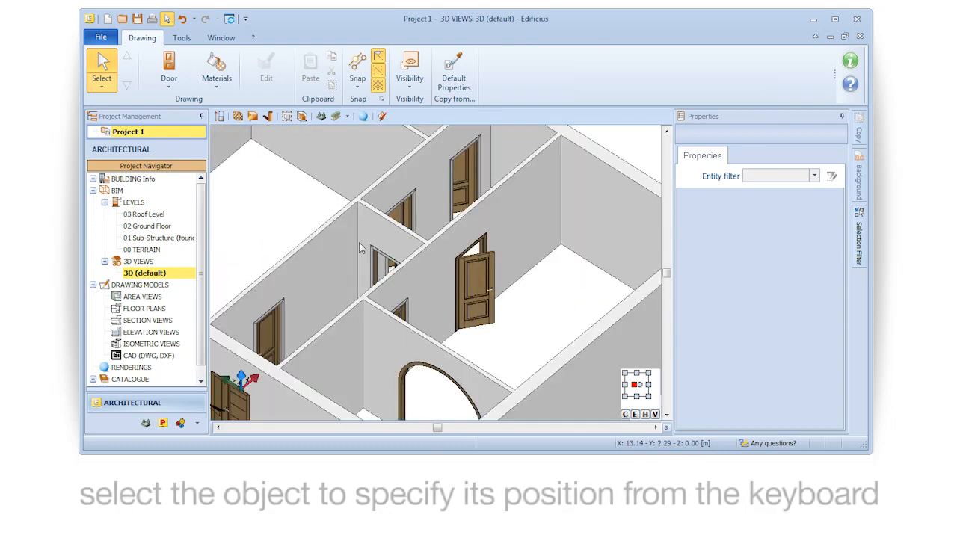
{"action": "scroll", "coordinate": [359, 242], "scroll_direction": "down", "scroll_amount": 5}
{"action": "mouse_move", "coordinate": [415, 275]}
{"action": "middle_mouse_down"}
{"action": "mouse_move", "coordinate": [380, 269]}
{"action": "mouse_move", "coordinate": [397, 278]}
{"action": "middle_mouse_up"}
{"action": "scroll", "coordinate": [397, 278], "scroll_direction": "up", "scroll_amount": 1}
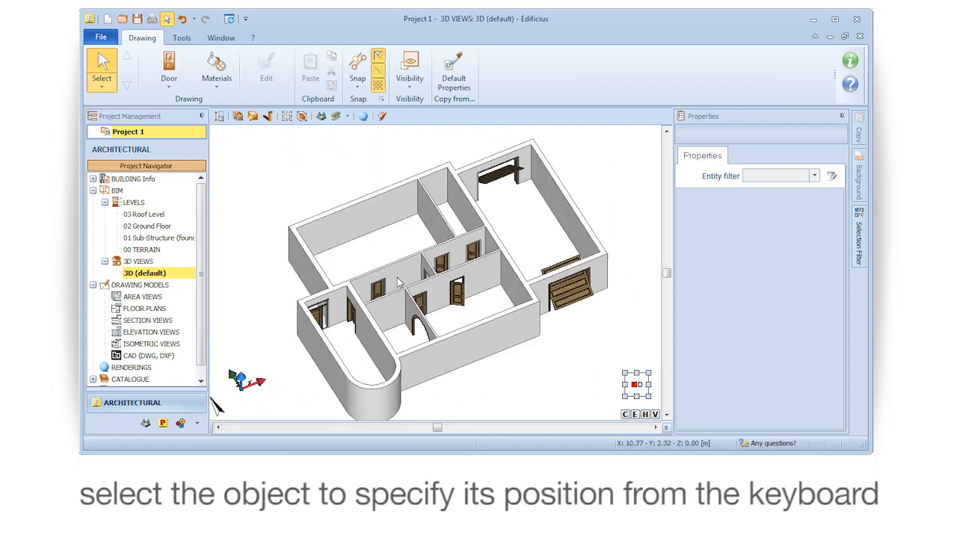
Start a new window and open the Windows and Balconies category under Classic in its fixture model catalogue
{"action": "left_click", "coordinate": [170, 87]}
{"action": "left_click", "coordinate": [180, 139]}
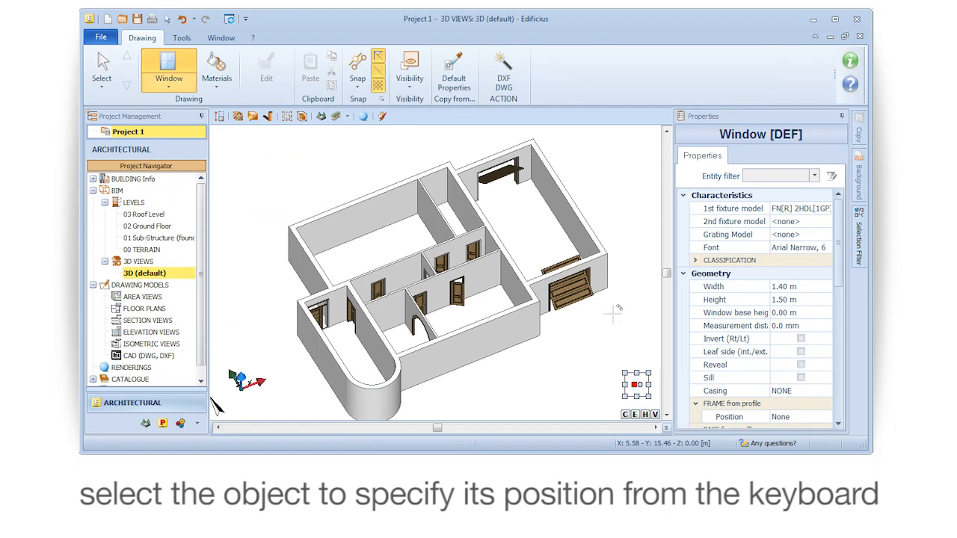
{"action": "left_click", "coordinate": [781, 211]}
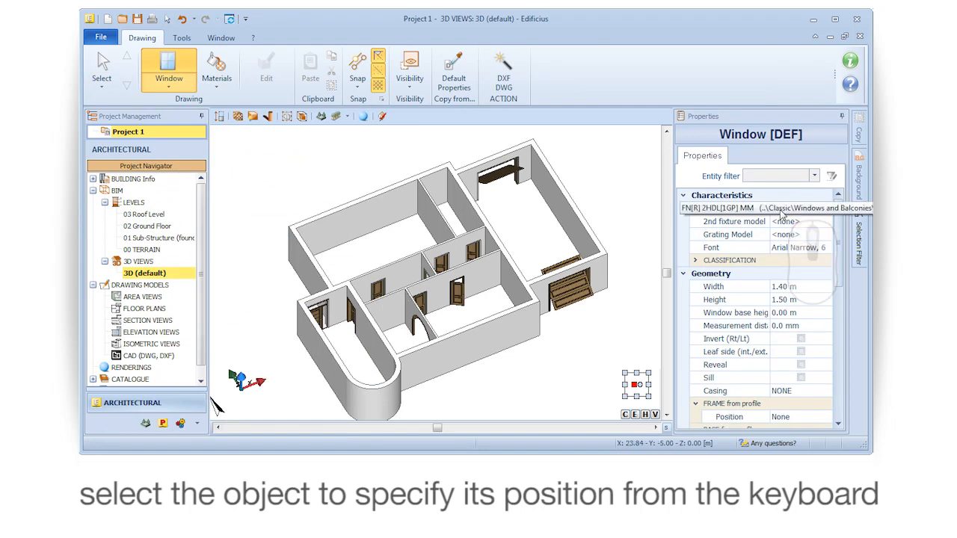
{"action": "left_click", "coordinate": [825, 209]}
{"action": "left_click", "coordinate": [677, 146]}
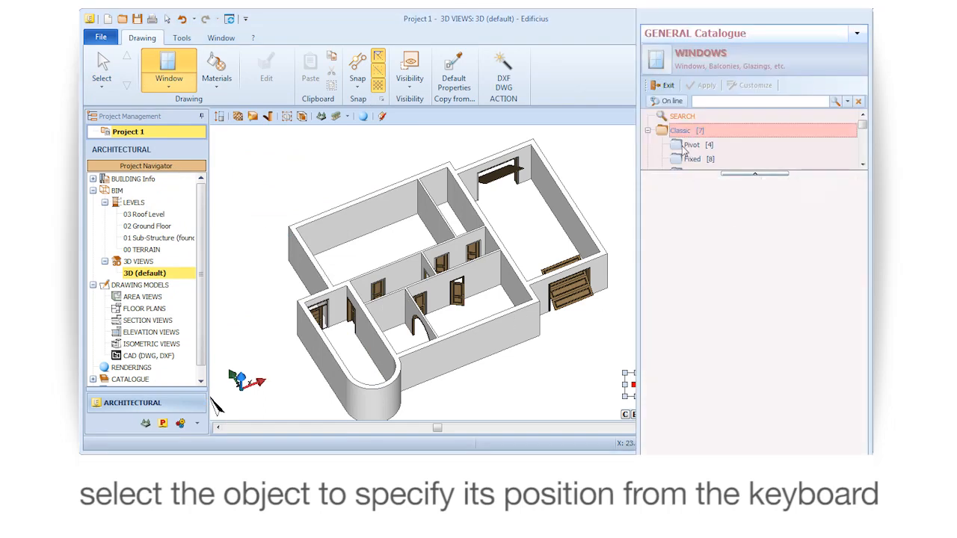
{"action": "left_click", "coordinate": [693, 160]}
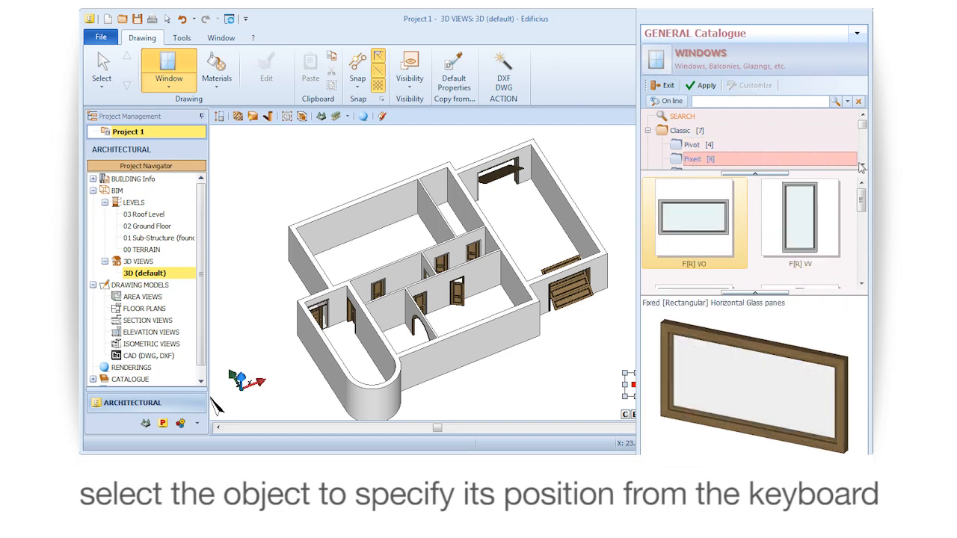
{"action": "scroll", "coordinate": [860, 167], "scroll_direction": "down", "scroll_amount": 3}
{"action": "left_click", "coordinate": [734, 137]}
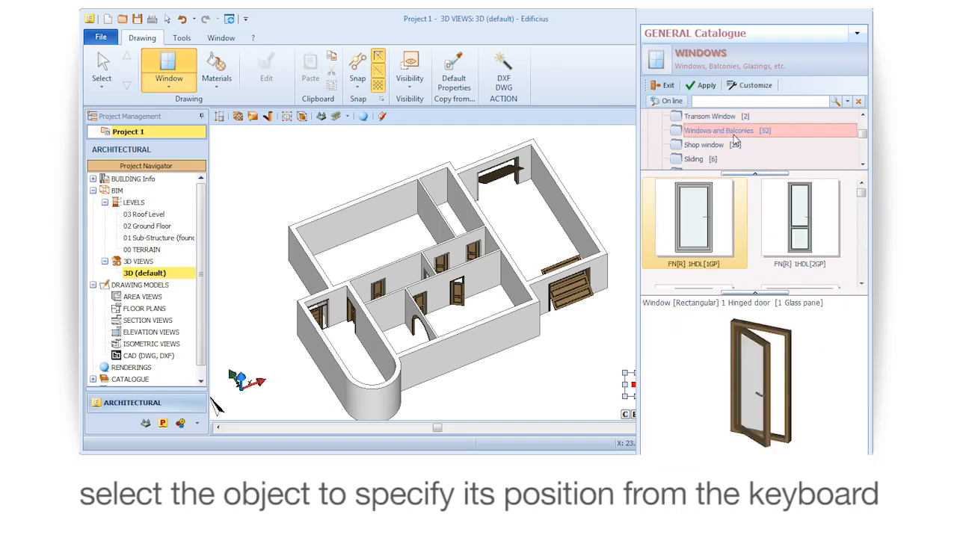
Assign the new window the rectangular model FN[R] 2HDL[1GP] MM with 2 hinged door leaves and 1 glass pane
{"action": "left_click", "coordinate": [861, 284]}
{"action": "left_click", "coordinate": [796, 248]}
{"action": "mouse_move", "coordinate": [742, 355]}
{"action": "left_mouse_down"}
{"action": "mouse_move", "coordinate": [772, 362]}
{"action": "mouse_move", "coordinate": [716, 359]}
{"action": "mouse_move", "coordinate": [733, 358]}
{"action": "left_mouse_up"}
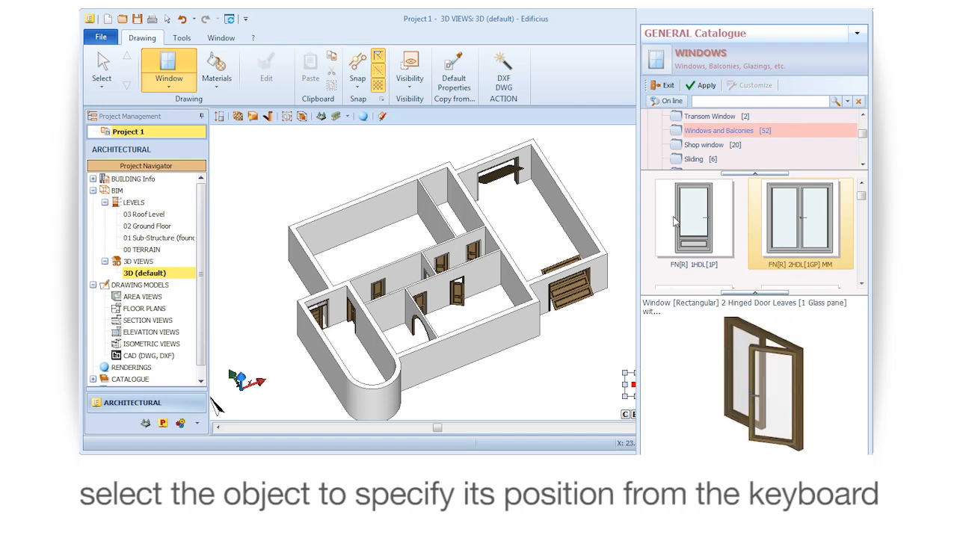
{"action": "left_click", "coordinate": [707, 86]}
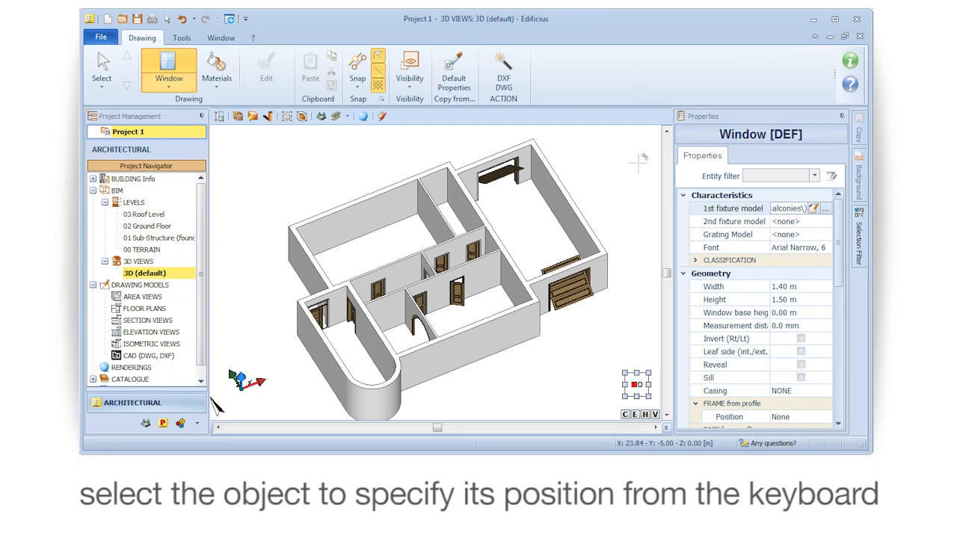
On the Ground Floor plan, insert the window in the easternmost outer wall of the large room, 0.70 m from the upper inner corner
{"action": "double_click", "coordinate": [149, 226]}
{"action": "scroll", "coordinate": [596, 248], "scroll_direction": "up", "scroll_amount": 5}
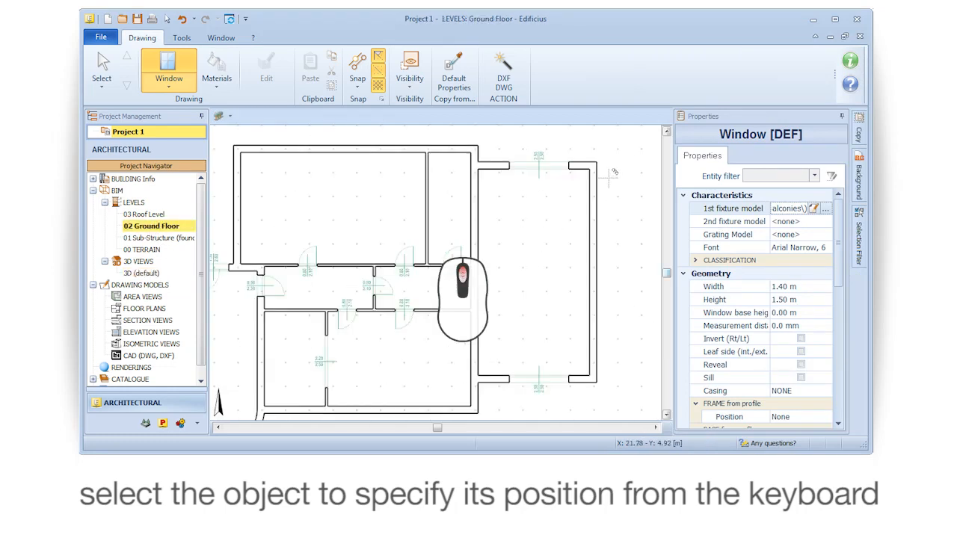
{"action": "middle_click_drag", "start_coordinate": [574, 244], "coordinate": [494, 279]}
{"action": "left_click", "coordinate": [492, 284]}
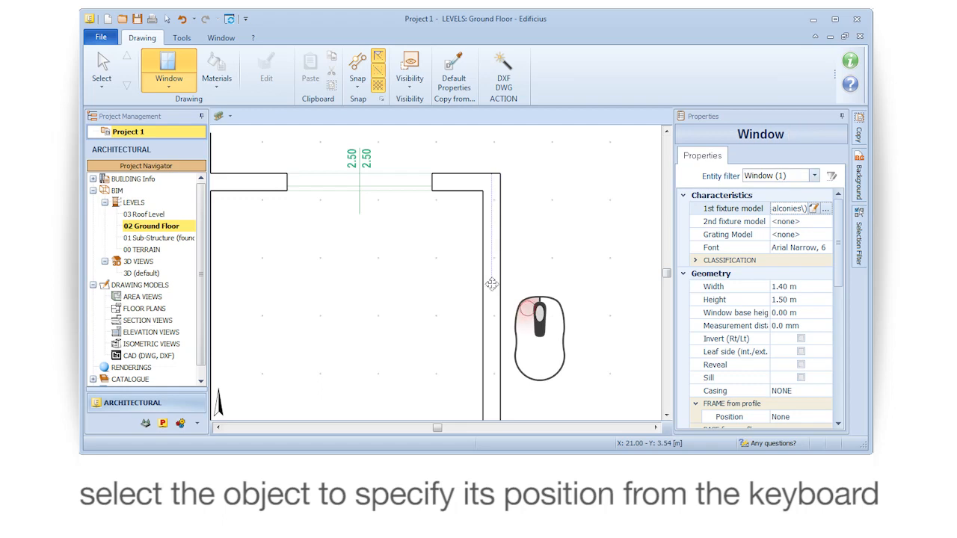
{"action": "mouse_move", "coordinate": [492, 284]}
{"action": "left_mouse_down"}
{"action": "mouse_move", "coordinate": [501, 301]}
{"action": "mouse_move", "coordinate": [506, 291]}
{"action": "left_mouse_up"}
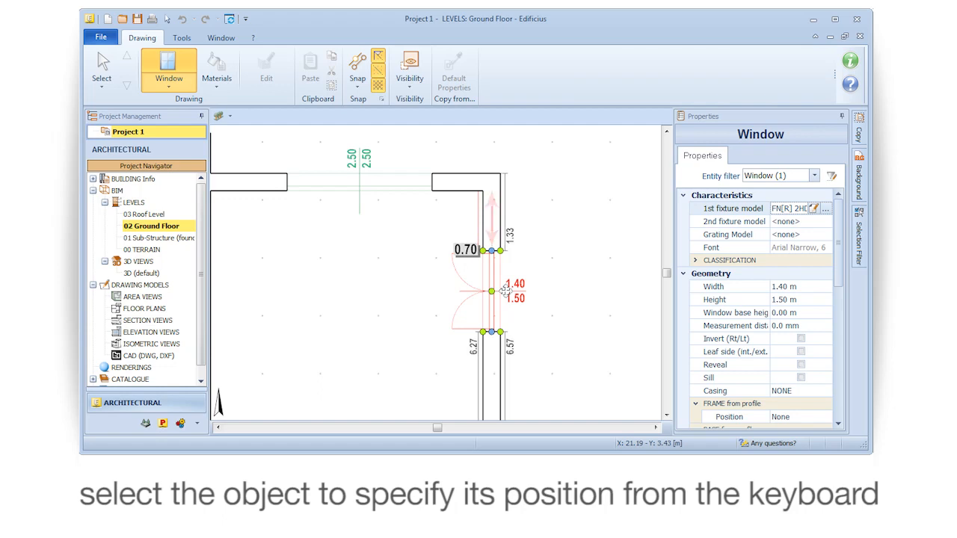
{"action": "key", "text": "Return"}
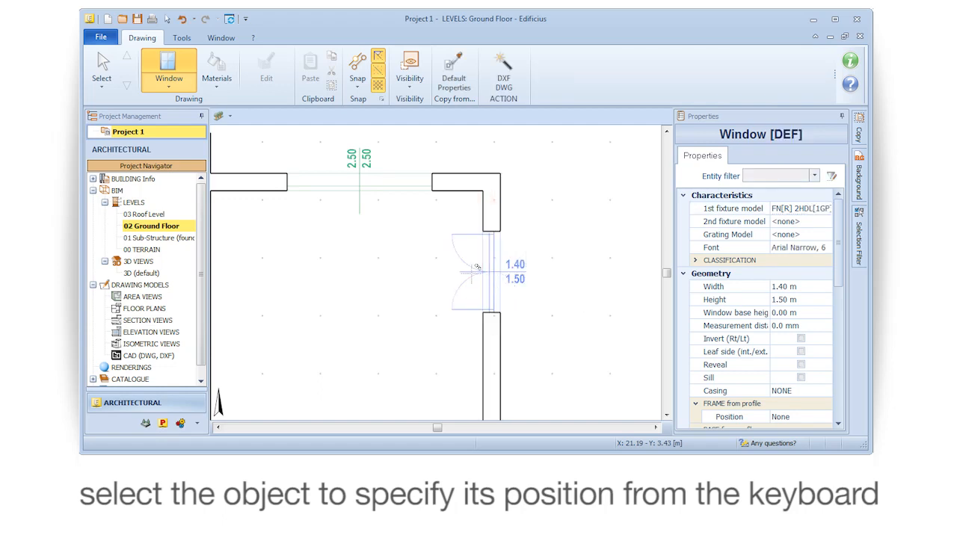
Insert a second identical window near the lower end of the same outer wall
{"action": "scroll", "coordinate": [504, 275], "scroll_direction": "down", "scroll_amount": 5}
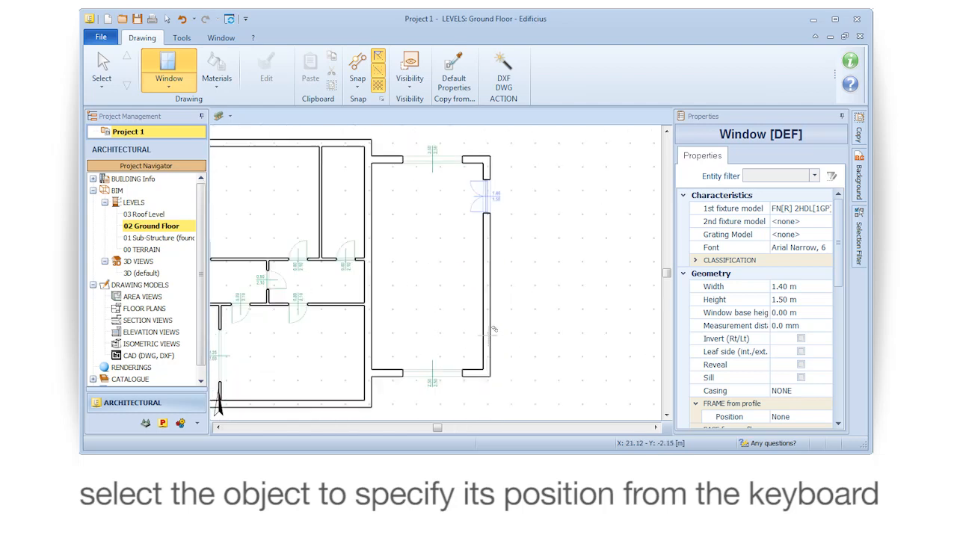
{"action": "left_click", "coordinate": [493, 329]}
{"action": "left_click", "coordinate": [487, 329]}
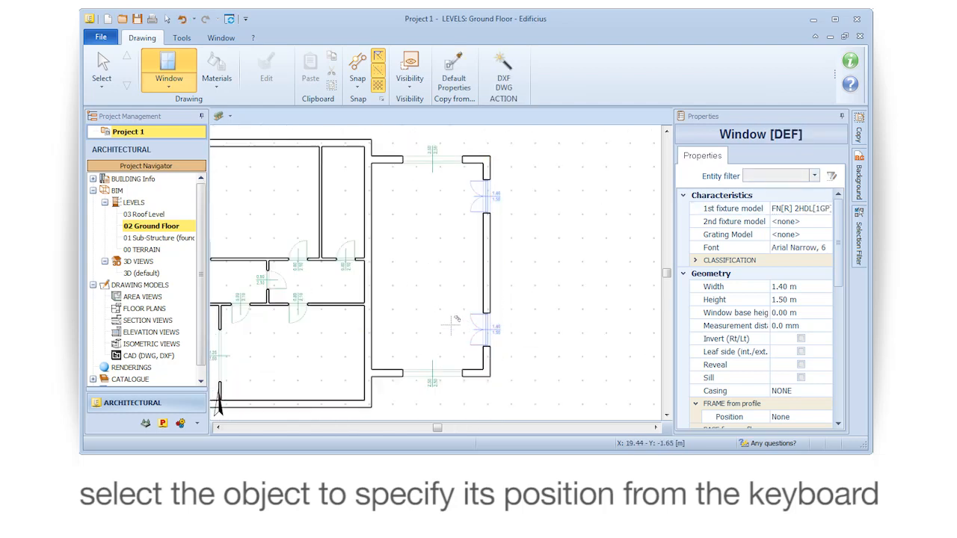
Position the lower window of the easternmost outer wall 0.70 m from the room's lower inner corner
{"action": "left_click", "coordinate": [104, 67]}
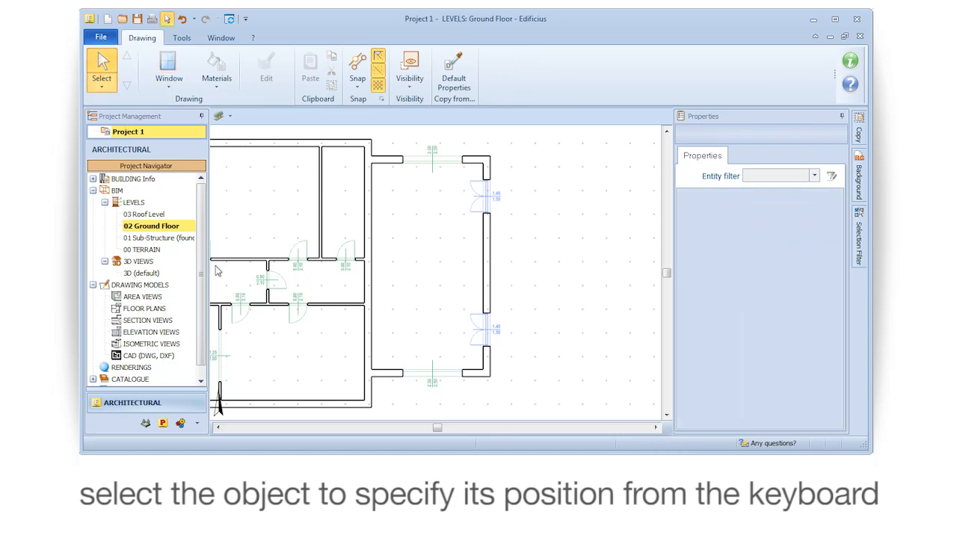
{"action": "left_click", "coordinate": [478, 338]}
{"action": "scroll", "coordinate": [386, 304], "scroll_direction": "up", "scroll_amount": 3}
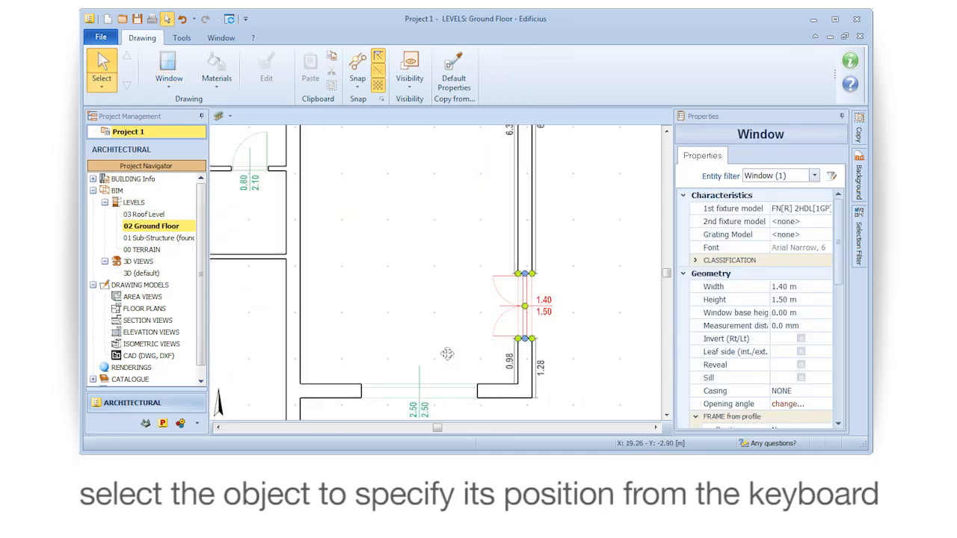
{"action": "left_click", "coordinate": [447, 311]}
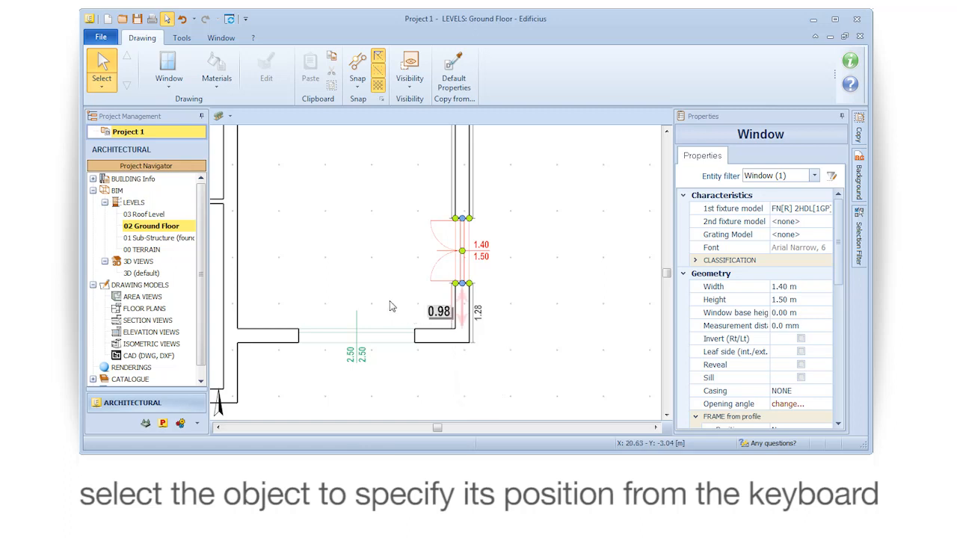
{"action": "type", "text": "0.7"}
{"action": "key", "text": "Return"}
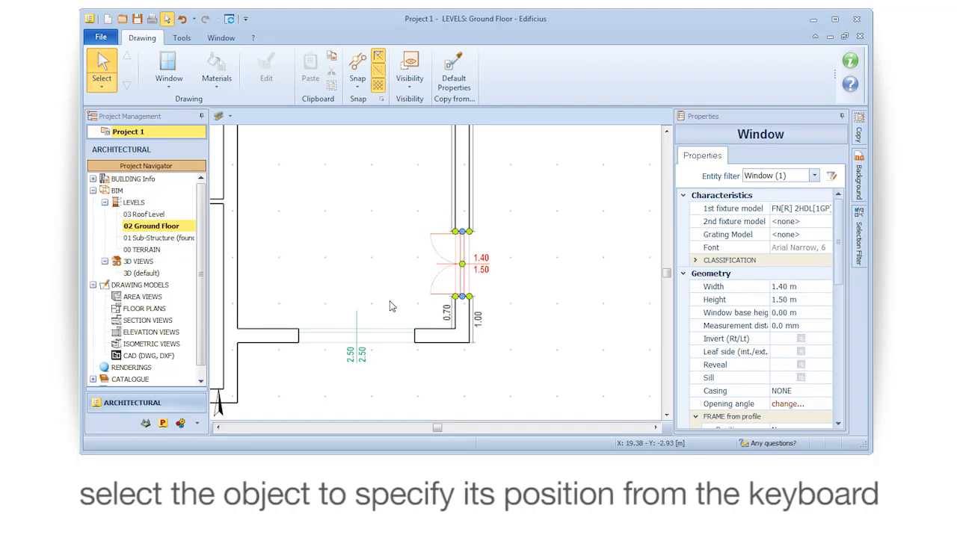
{"action": "key", "text": "Escape"}
Select the same lower window on the Ground Floor plan and open the catalogue for its grating model
{"action": "scroll", "coordinate": [390, 306], "scroll_direction": "down", "scroll_amount": 5}
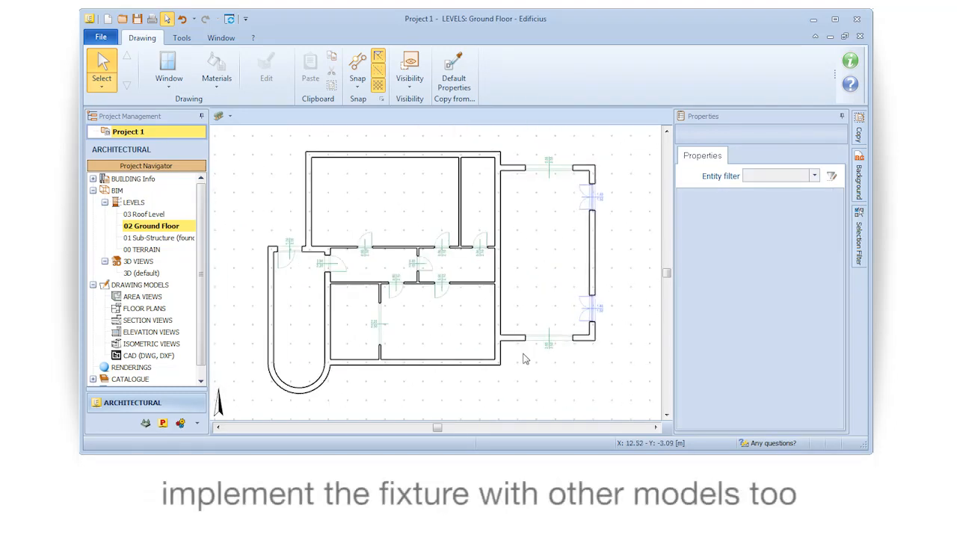
{"action": "left_click", "coordinate": [594, 316]}
{"action": "scroll", "coordinate": [620, 334], "scroll_direction": "up", "scroll_amount": 5}
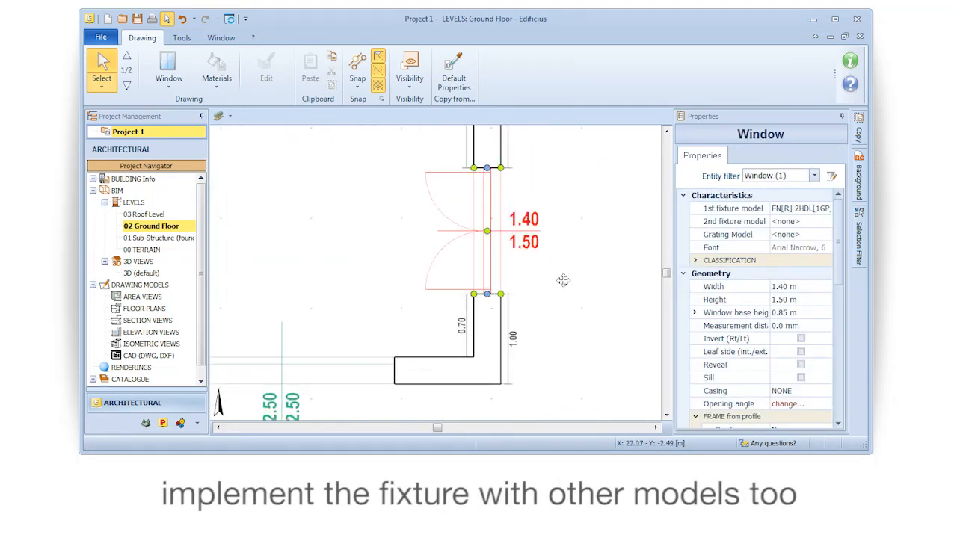
{"action": "middle_click_drag", "start_coordinate": [563, 280], "coordinate": [521, 304]}
{"action": "left_click", "coordinate": [782, 237]}
{"action": "left_click", "coordinate": [824, 235]}
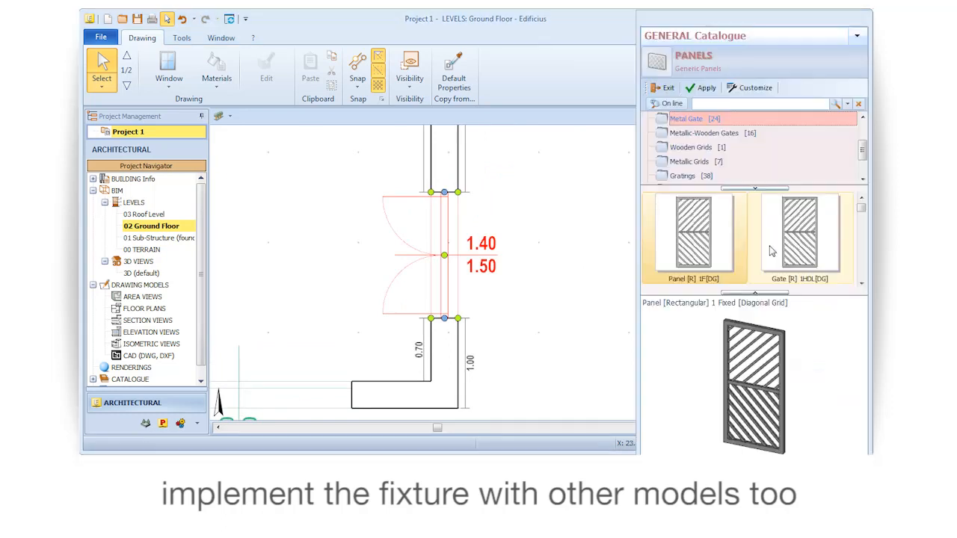
Assign the window a framed two-panel grating with rectangular bars from the Gratings category
{"action": "left_click", "coordinate": [680, 176]}
{"action": "left_click", "coordinate": [787, 248]}
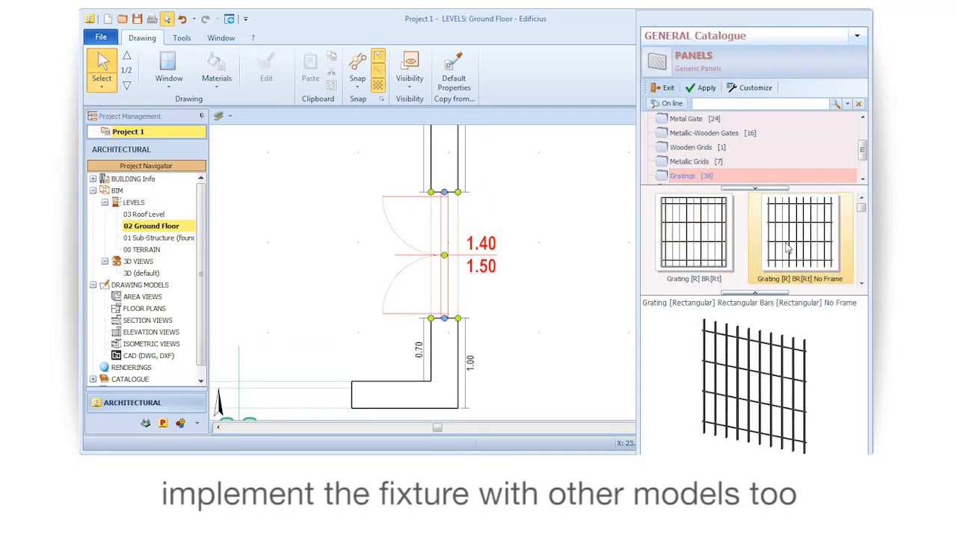
{"action": "left_click", "coordinate": [861, 285]}
{"action": "left_click", "coordinate": [780, 251]}
{"action": "mouse_move", "coordinate": [823, 349]}
{"action": "left_mouse_down"}
{"action": "mouse_move", "coordinate": [809, 351]}
{"action": "mouse_move", "coordinate": [828, 357]}
{"action": "left_mouse_up"}
{"action": "left_click", "coordinate": [704, 88]}
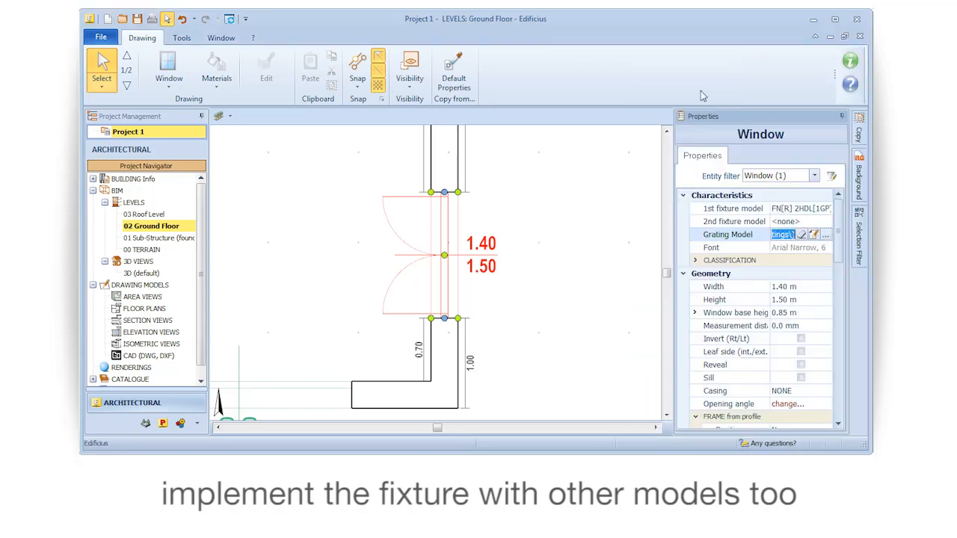
Show the building in the default 3D view and examine the window's grating up close, with nothing selected
{"action": "left_click", "coordinate": [139, 273]}
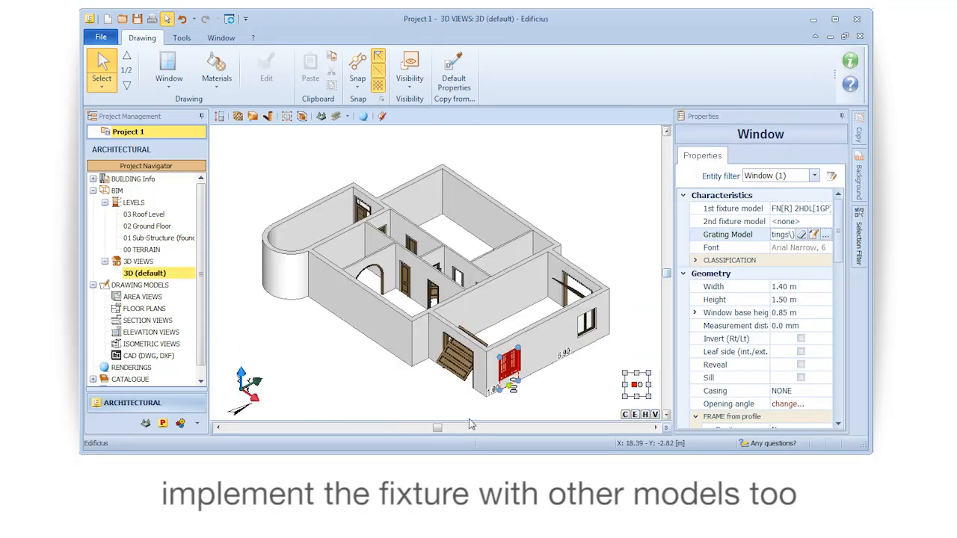
{"action": "scroll", "coordinate": [516, 381], "scroll_direction": "up", "scroll_amount": 6}
{"action": "key", "text": "Escape"}
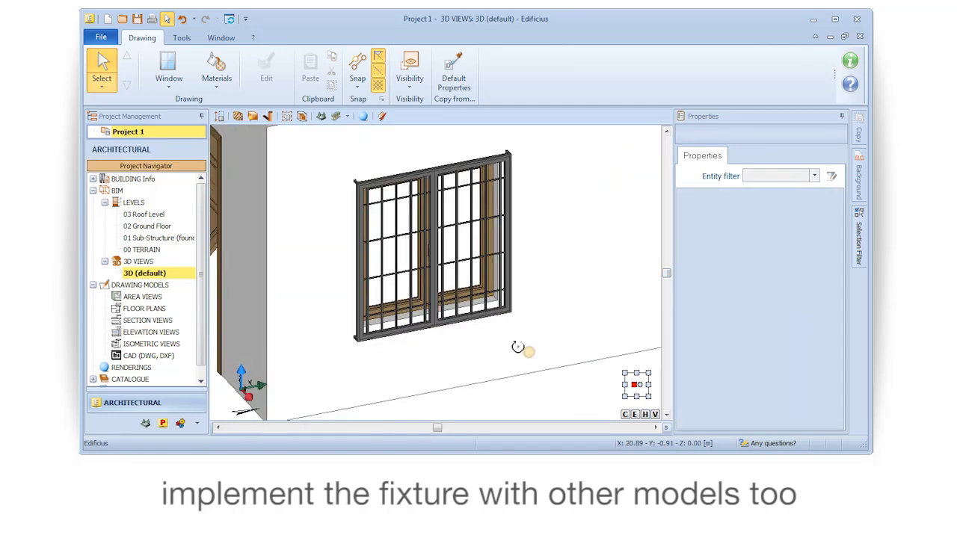